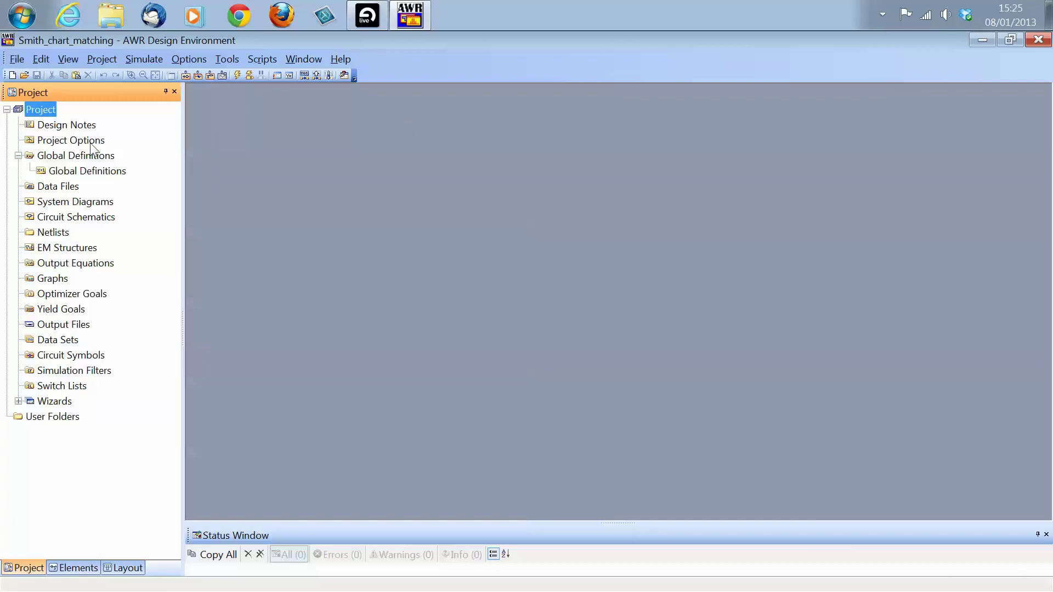
# Replace the project's frequency range with a single point at 1 GHz.
pyautogui.doubleClick(91, 142)
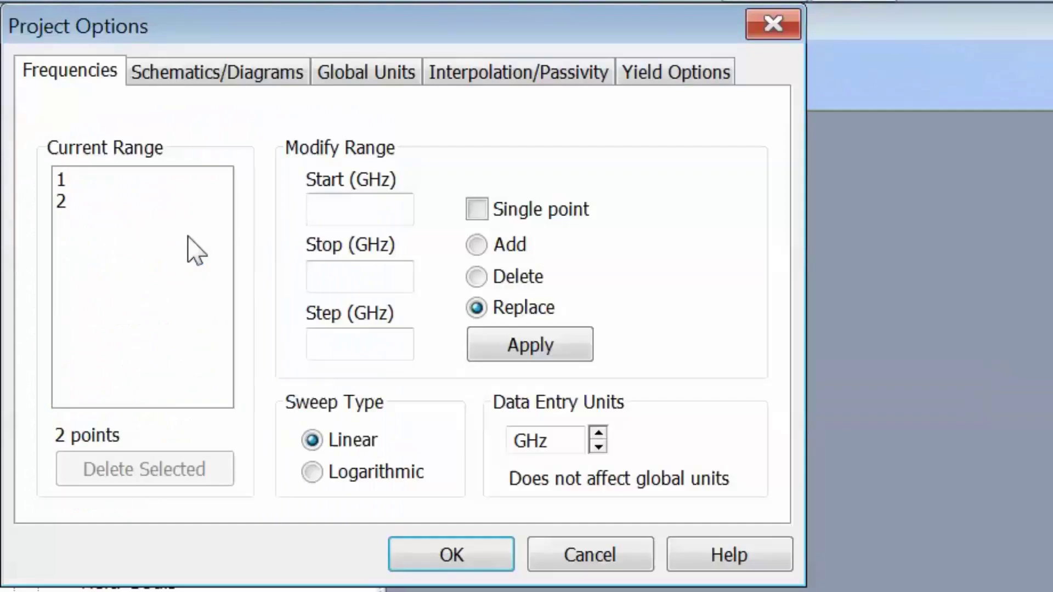
pyautogui.click(334, 207)
pyautogui.write('1')
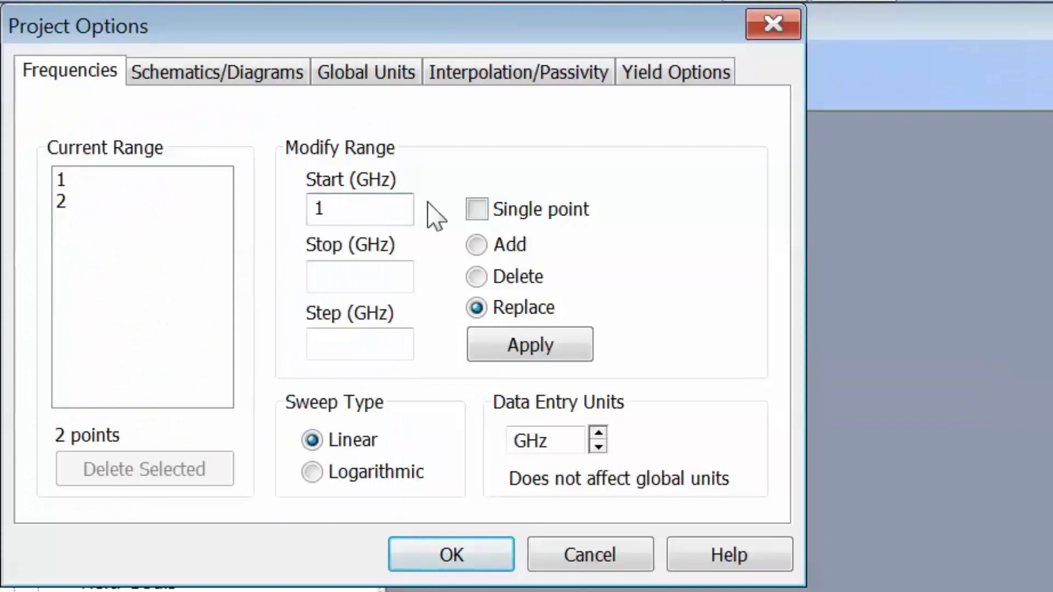
pyautogui.click(482, 212)
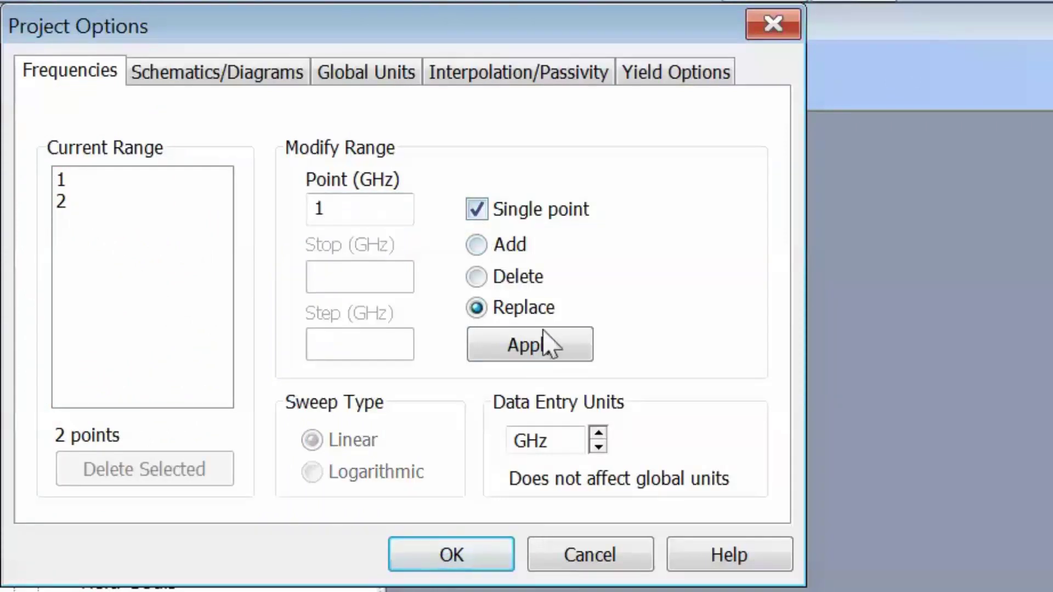
pyautogui.click(548, 355)
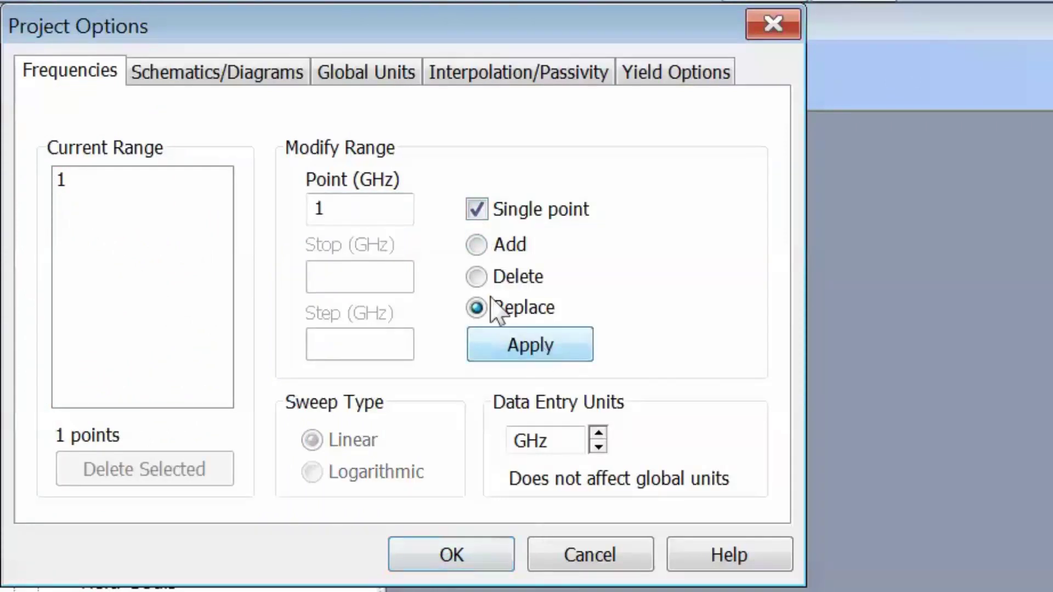
# Set the project's global capacitance unit to pF and accept the project options.
pyautogui.click(376, 76)
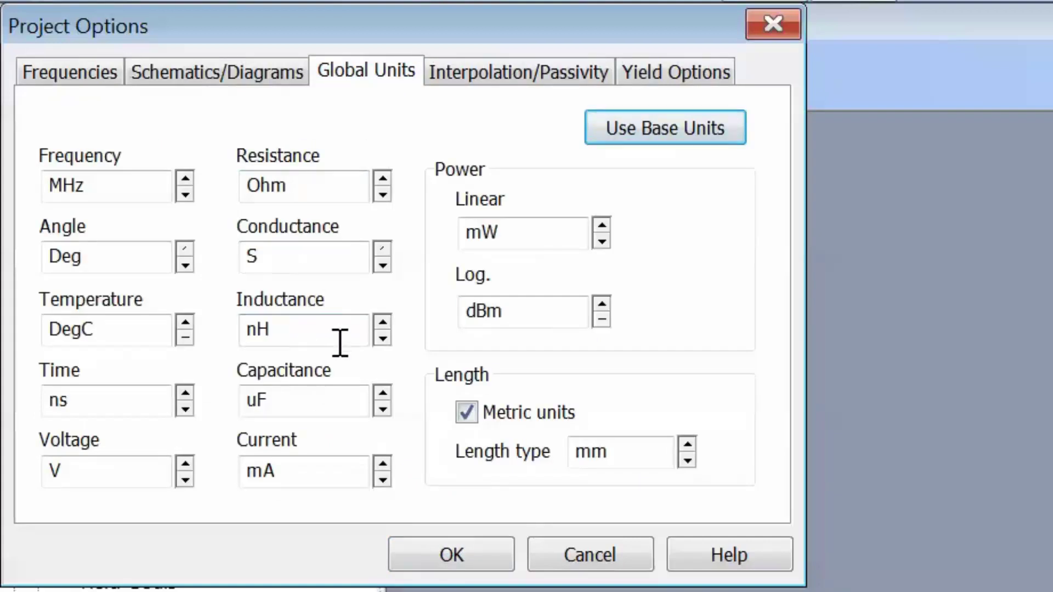
pyautogui.click(382, 409)
pyautogui.click(383, 409)
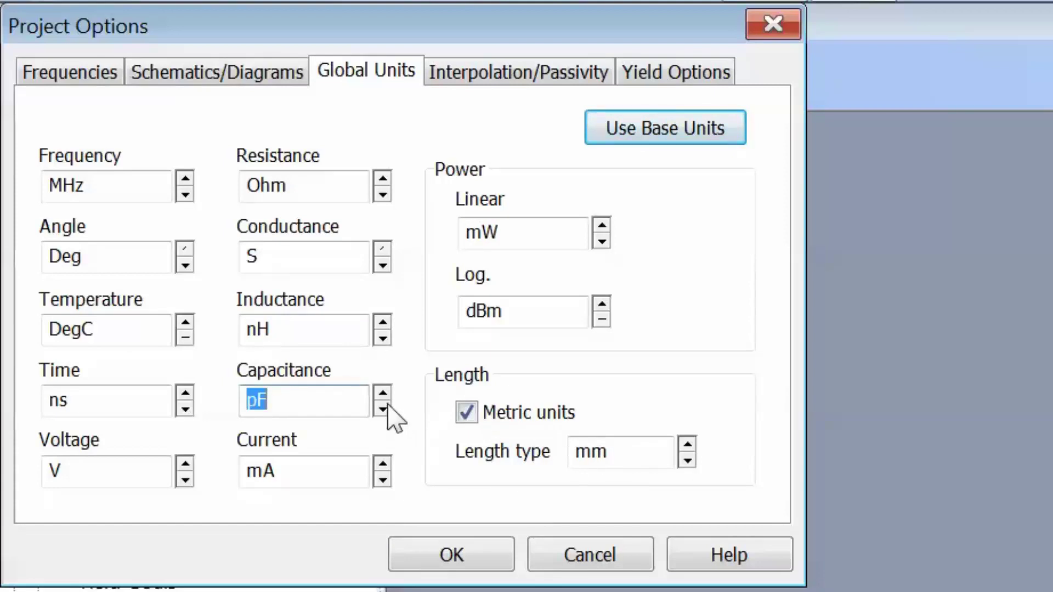
pyautogui.click(481, 555)
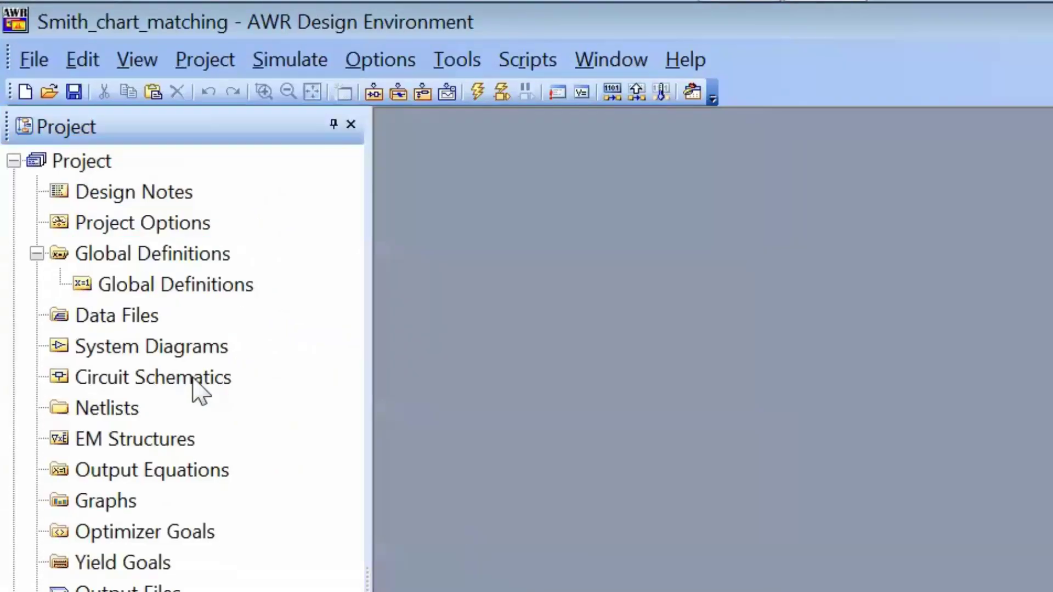
# Create a new circuit schematic named Series_match.
pyautogui.rightClick(193, 378)
pyautogui.click(247, 432)
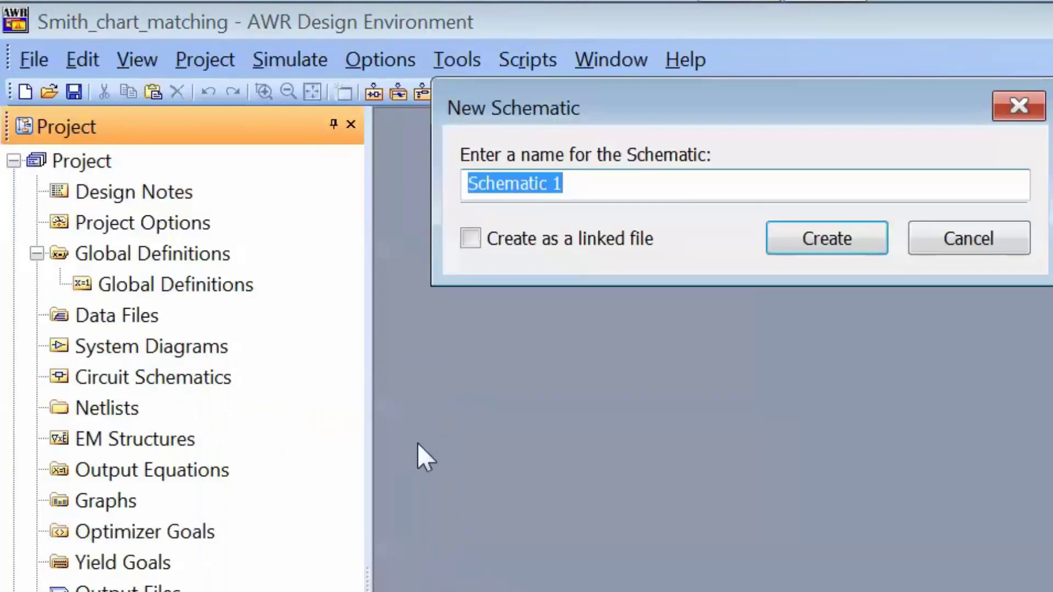
pyautogui.write('Series')
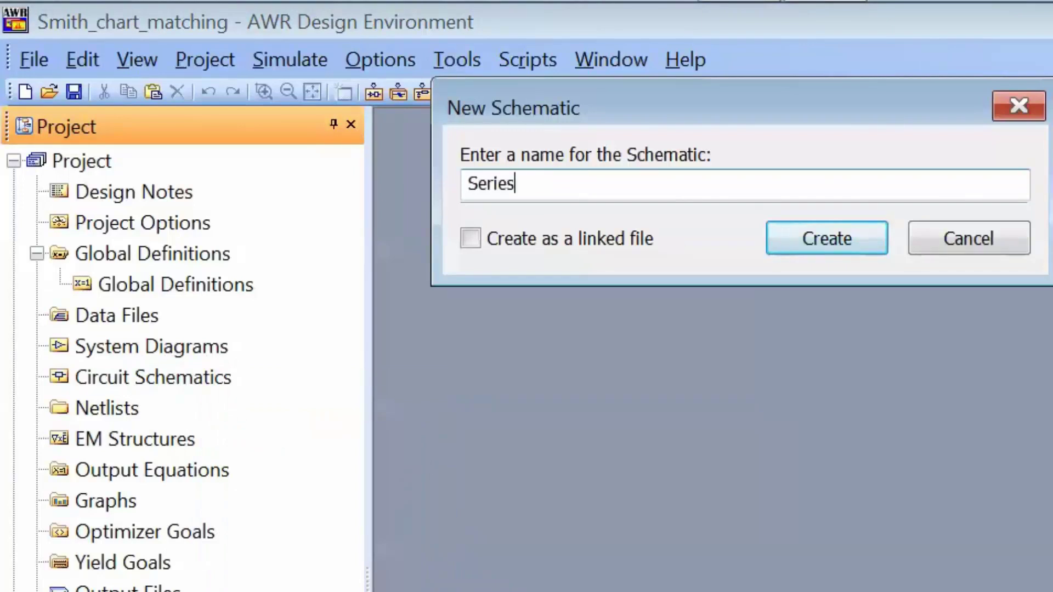
pyautogui.write('_match')
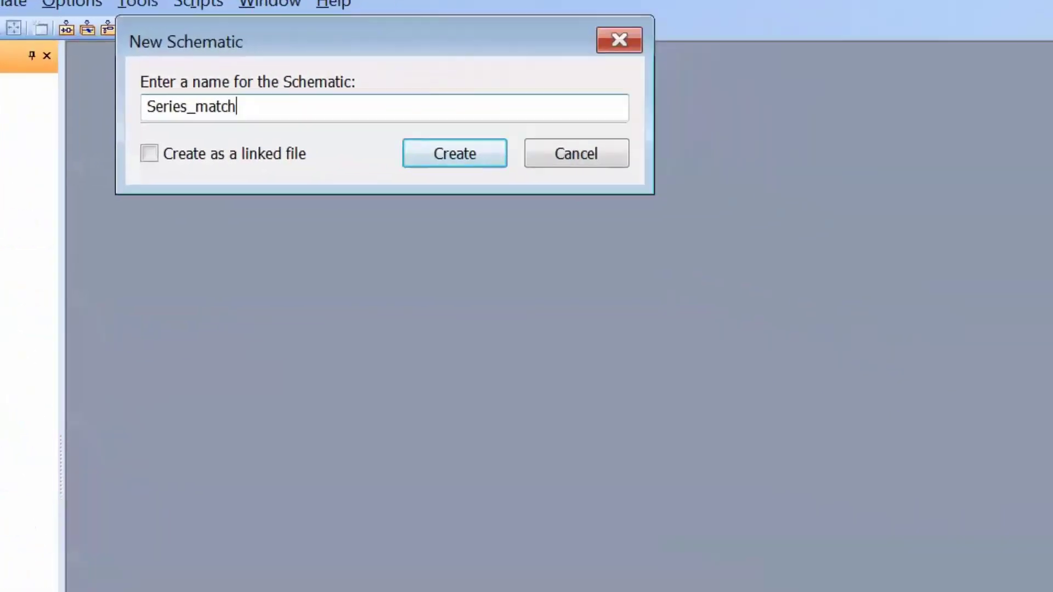
pyautogui.press('Return')
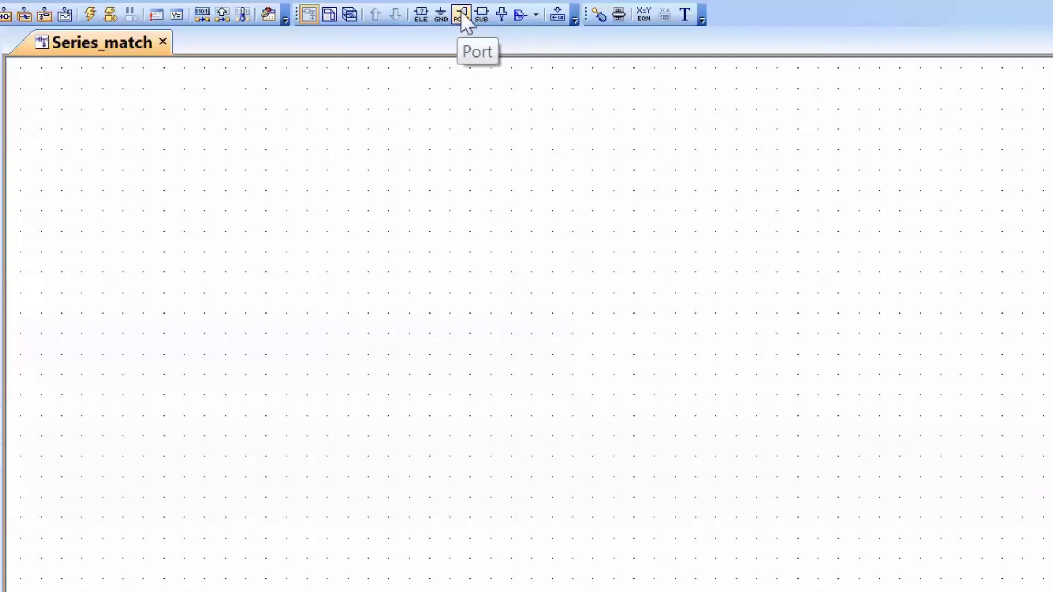
# Place a port on the Series_match schematic as the circuit's input.
pyautogui.hotkey('ctrl', 'p')
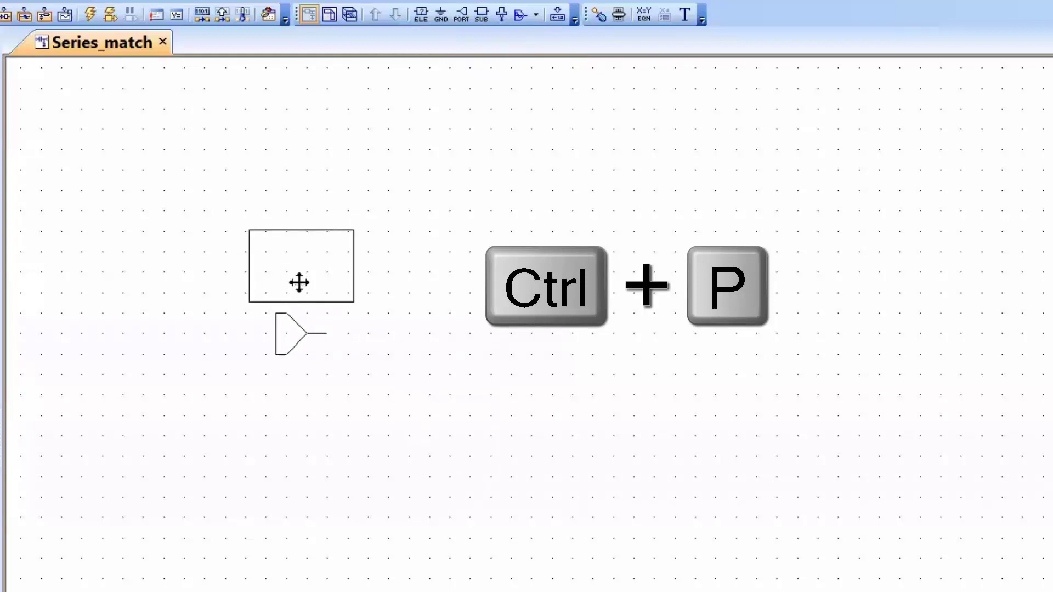
pyautogui.click(322, 278)
pyautogui.click(464, 255)
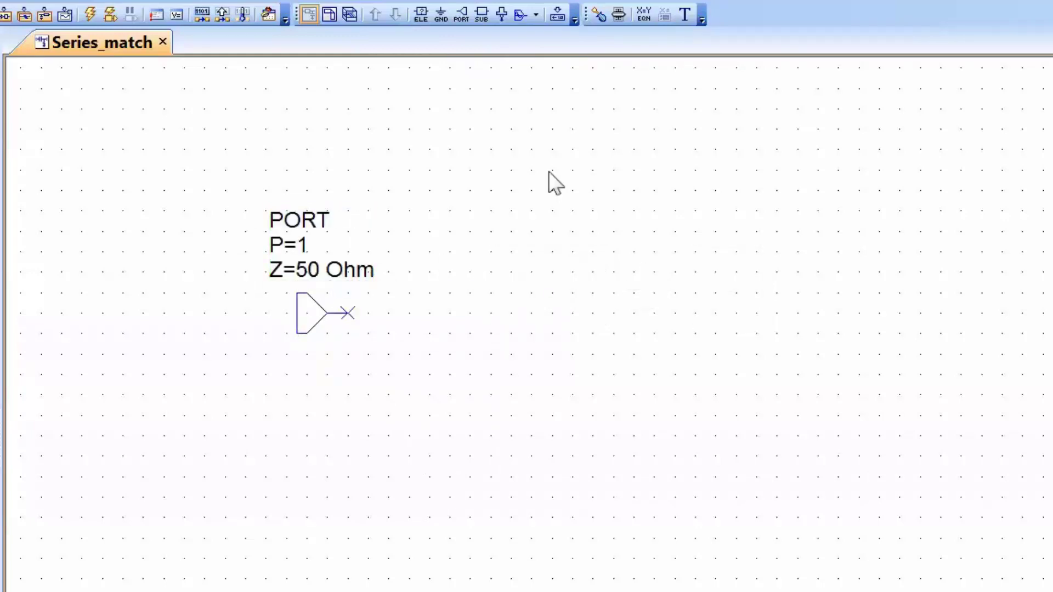
# Add a closed-form resistor (RES) and a closed-form inductor (IND) in line after the port.
pyautogui.hotkey('ctrl', 'l')
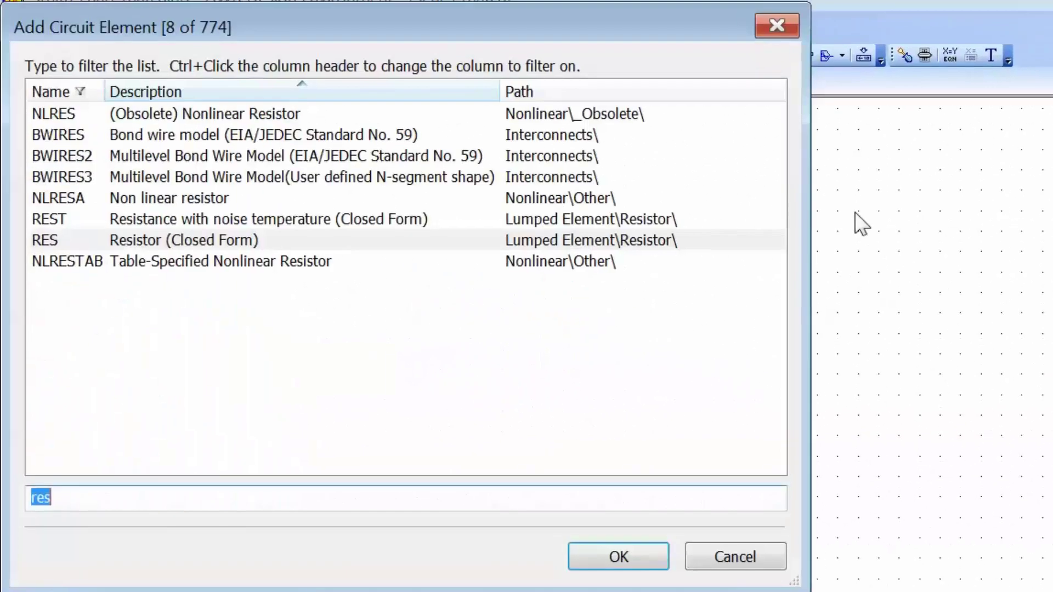
pyautogui.write('res')
pyautogui.press('Return')
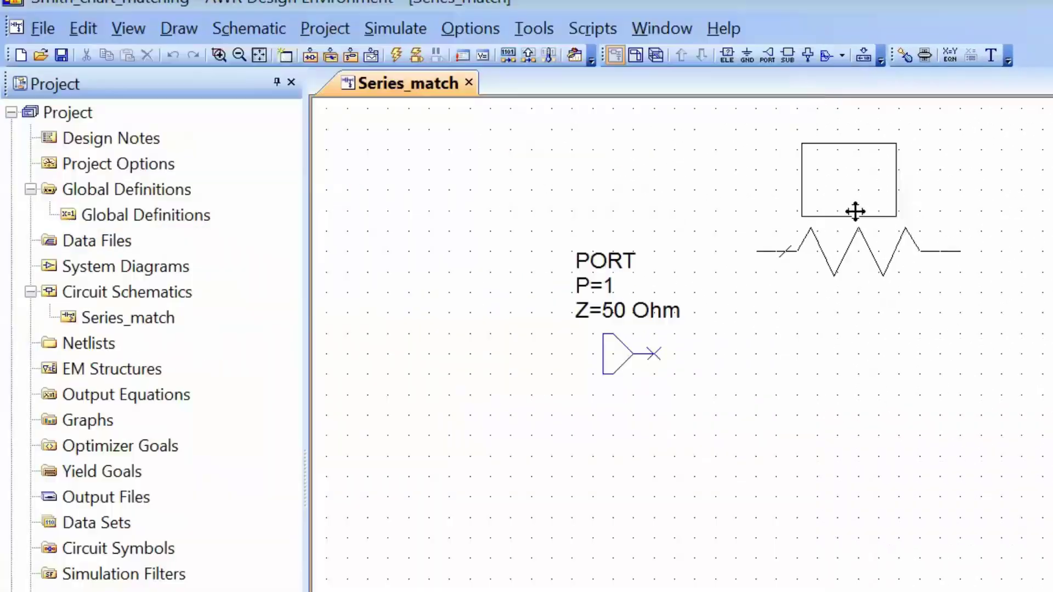
pyautogui.click(809, 313)
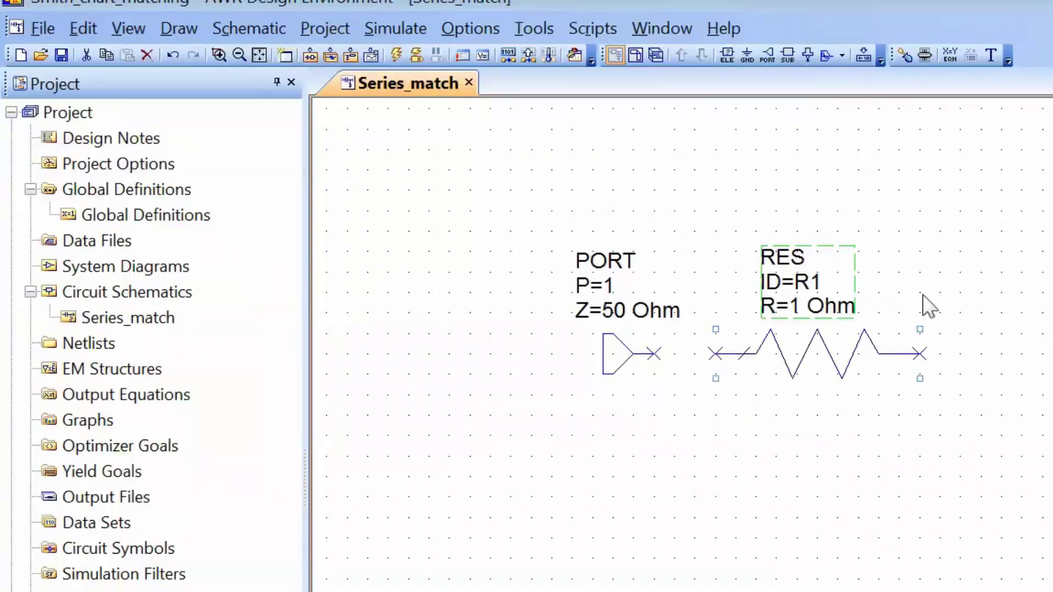
pyautogui.hotkey('ctrl', 'l')
pyautogui.write('ind')
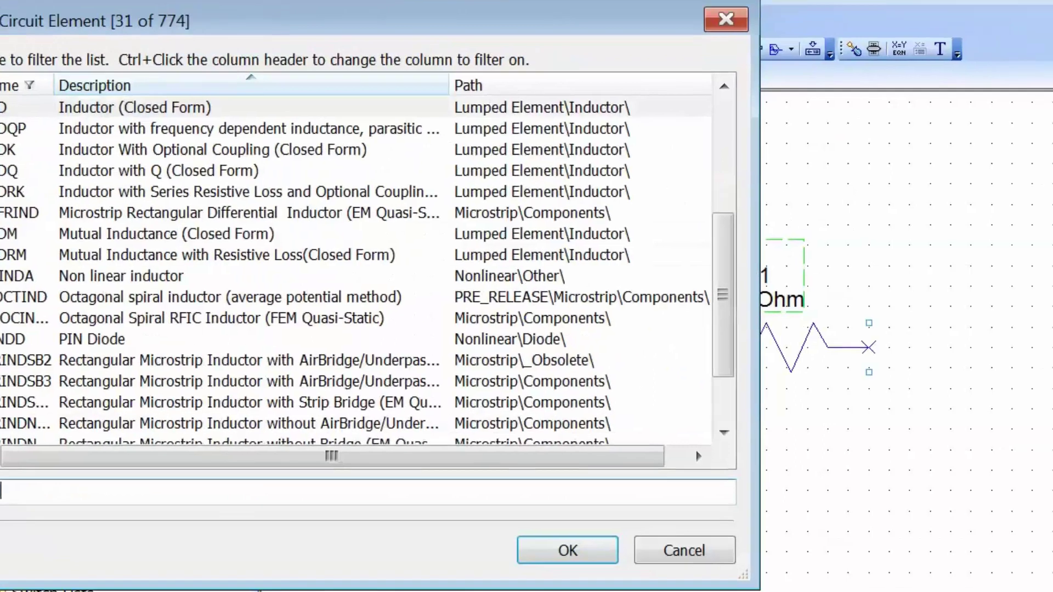
pyautogui.press('Return')
pyautogui.click(857, 293)
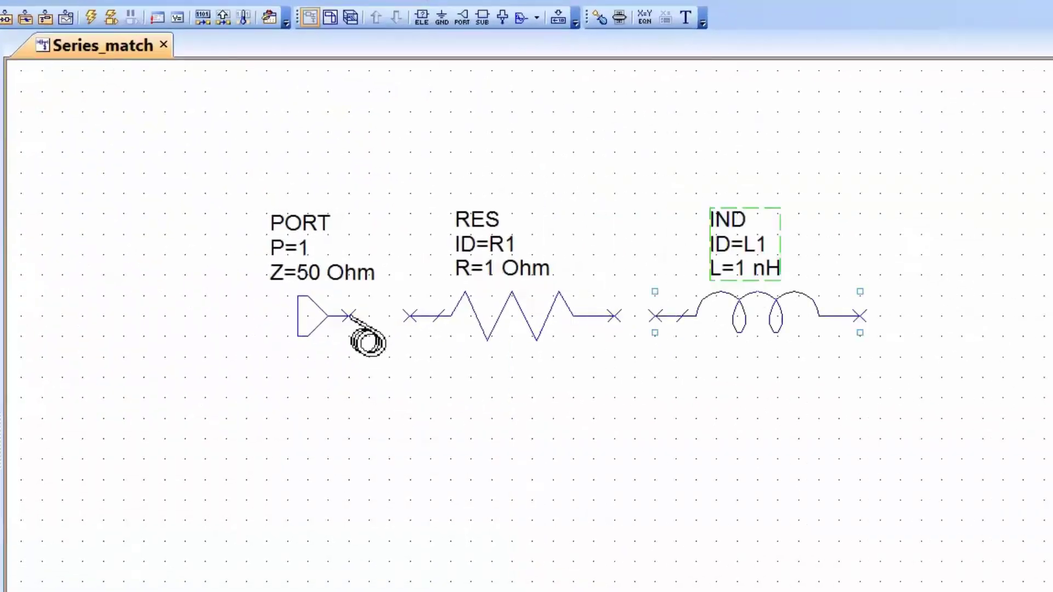
# Wire the port, resistor and inductor in series and attach a ground to the inductor's free end.
pyautogui.click(449, 328)
pyautogui.click(511, 328)
pyautogui.click(614, 316)
pyautogui.click(655, 316)
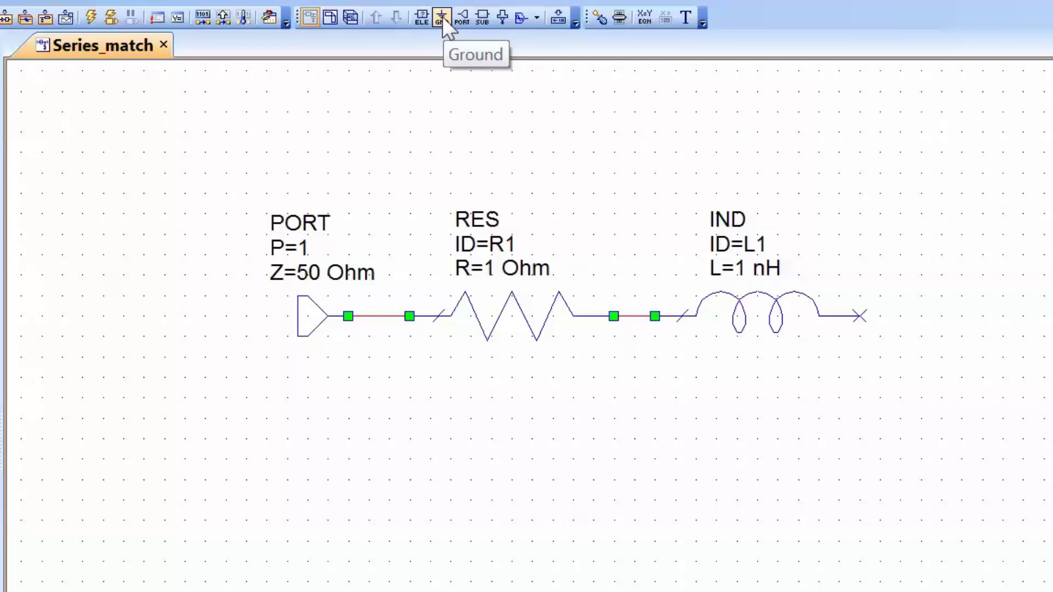
pyautogui.hotkey('ctrl', 'g')
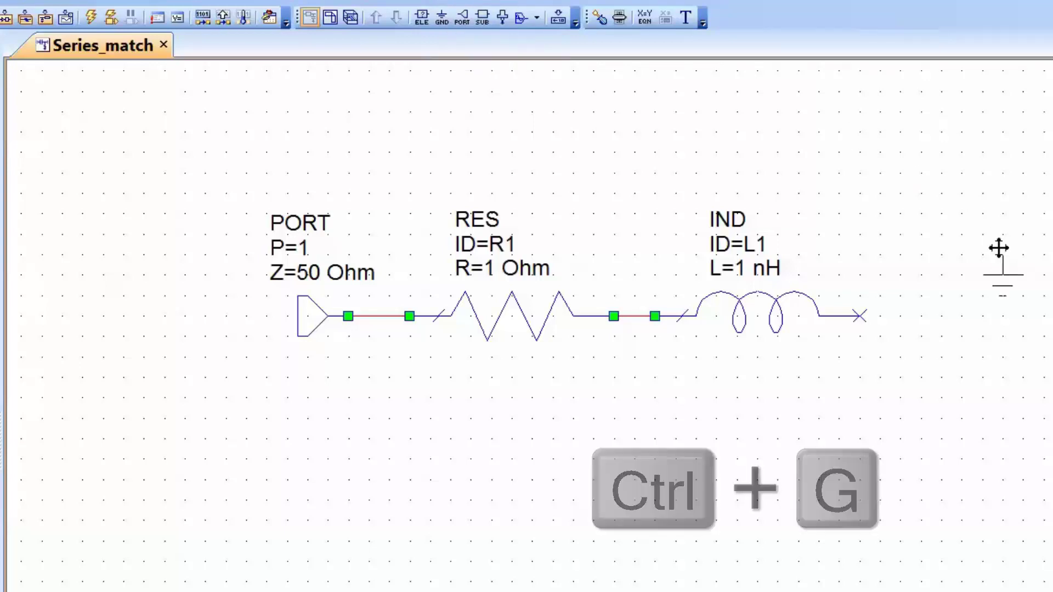
pyautogui.click(867, 316)
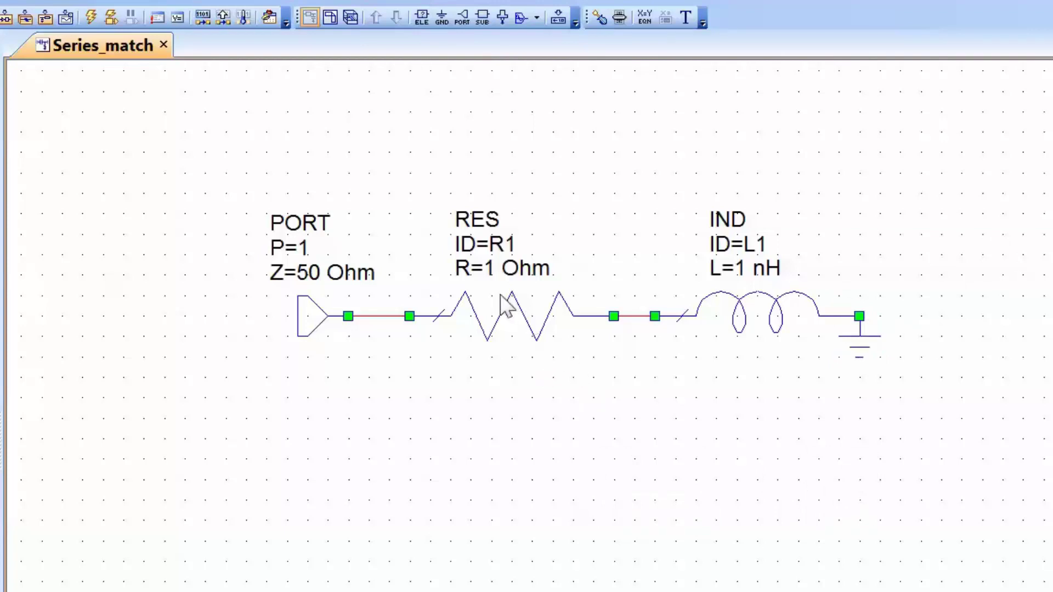
# Set the resistor's value to 20 Ohm and the inductor's value to 6.4 nH.
pyautogui.click(490, 268)
pyautogui.click(490, 268)
pyautogui.write('20')
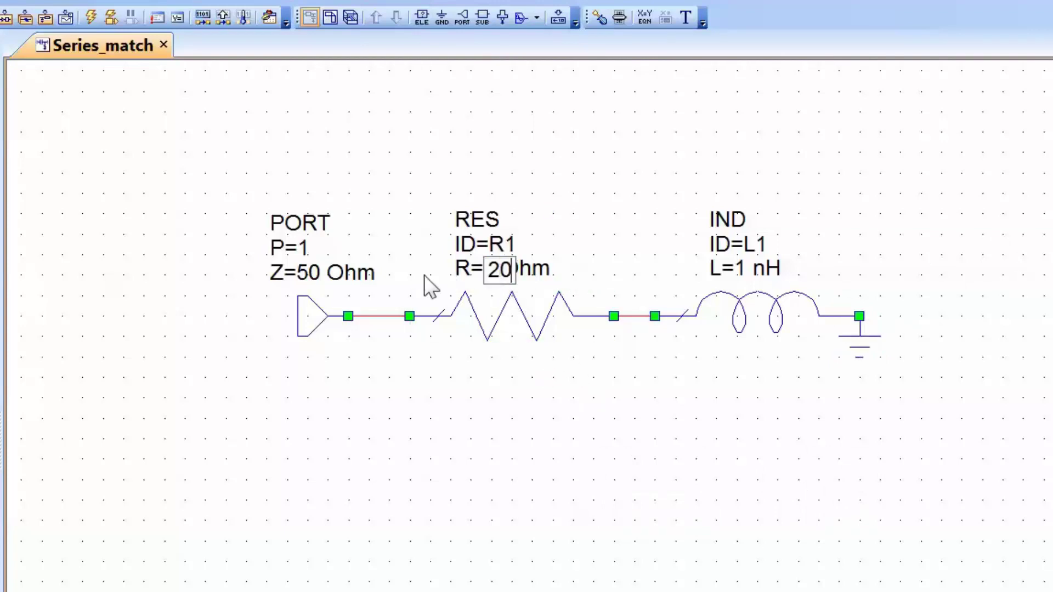
pyautogui.press('Return')
pyautogui.click(746, 269)
pyautogui.click(746, 269)
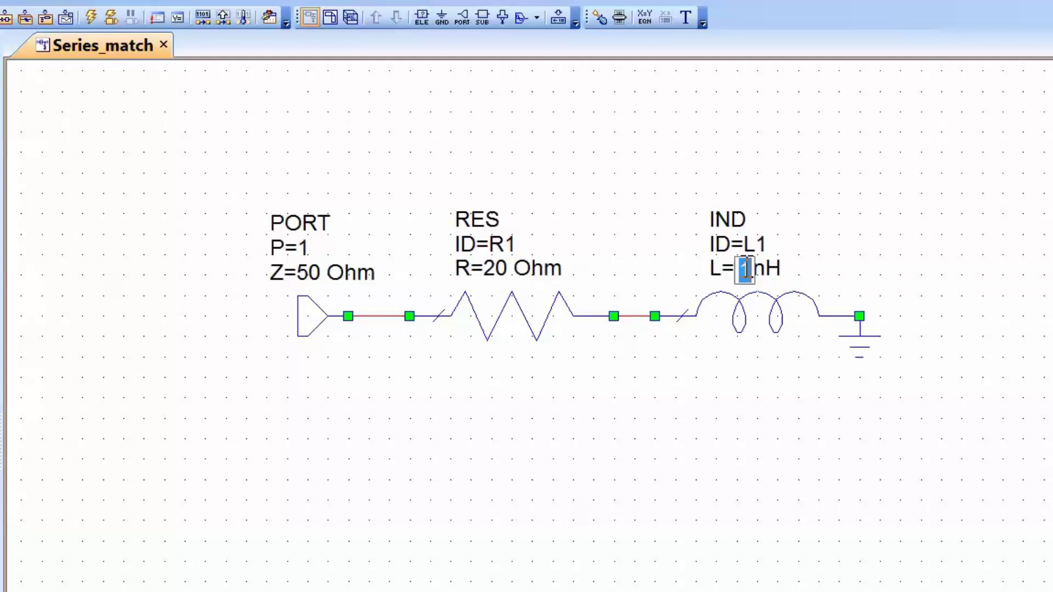
pyautogui.write('6.4')
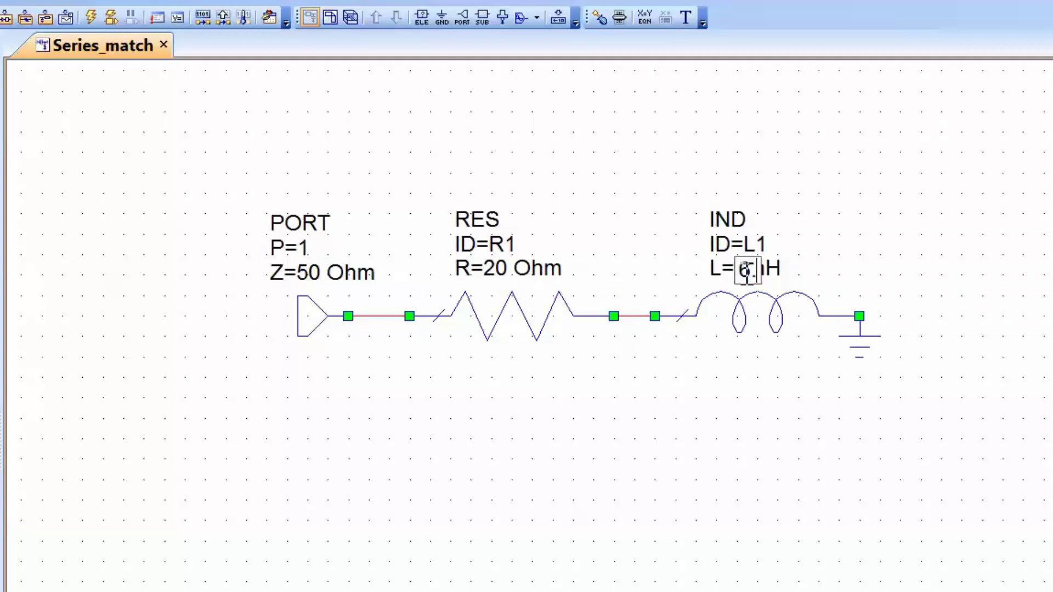
pyautogui.press('Return')
# Create a new Smith Chart graph named series_match.
pyautogui.click(95, 387)
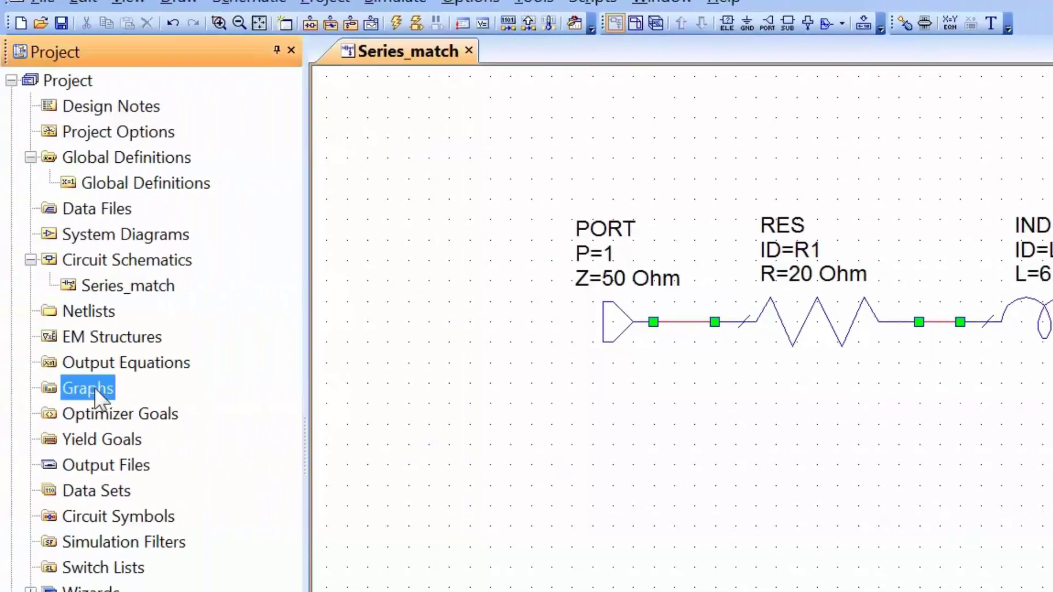
pyautogui.rightClick(95, 387)
pyautogui.click(146, 404)
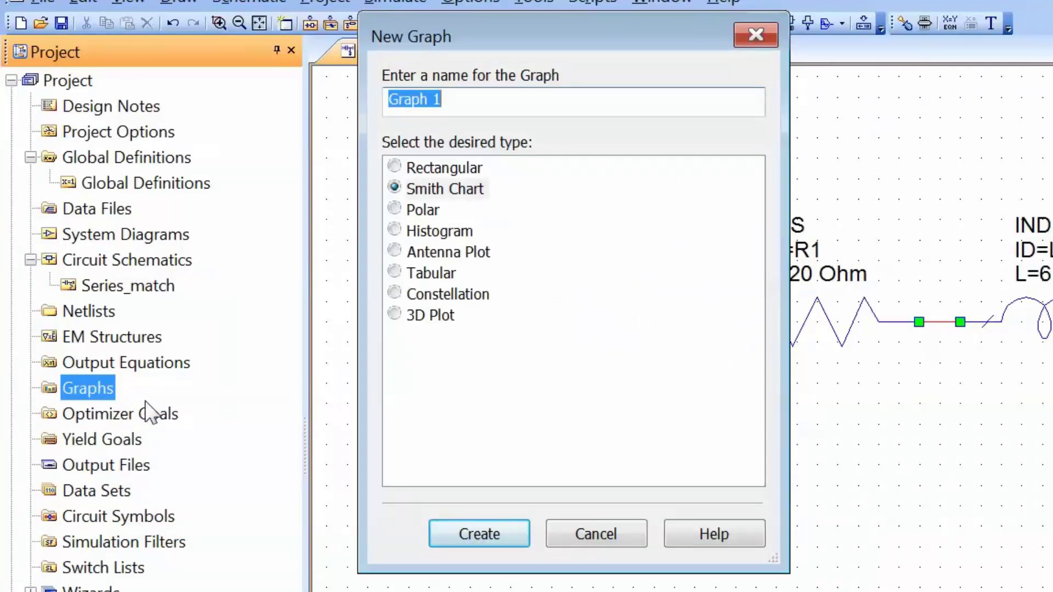
pyautogui.write('series_match')
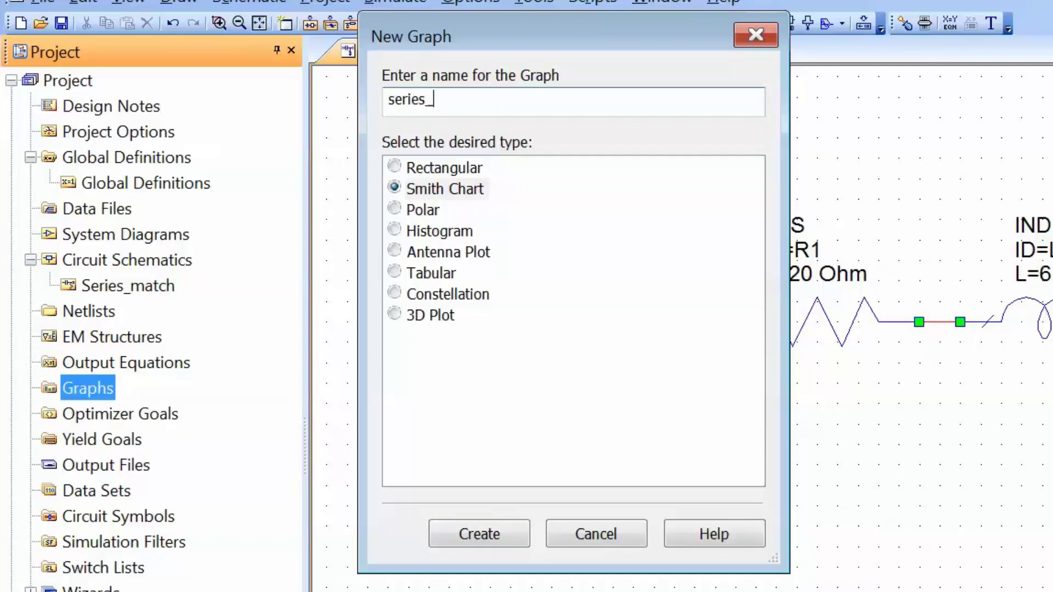
pyautogui.click(479, 534)
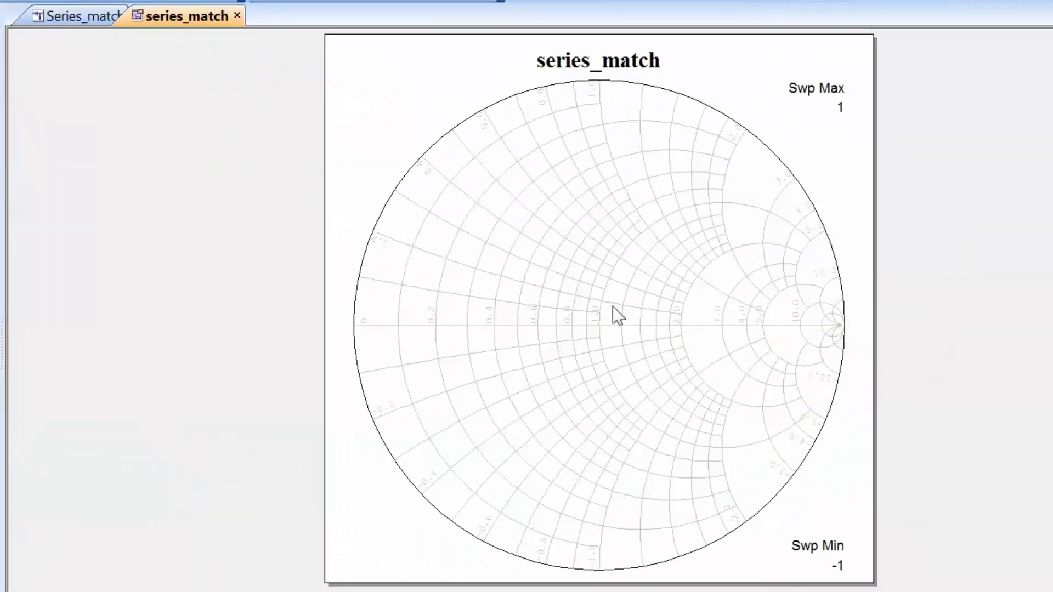
# Add an S(1,1) port-parameter measurement with Series_match as data source to the Smith chart and run the simulation.
pyautogui.rightClick(594, 303)
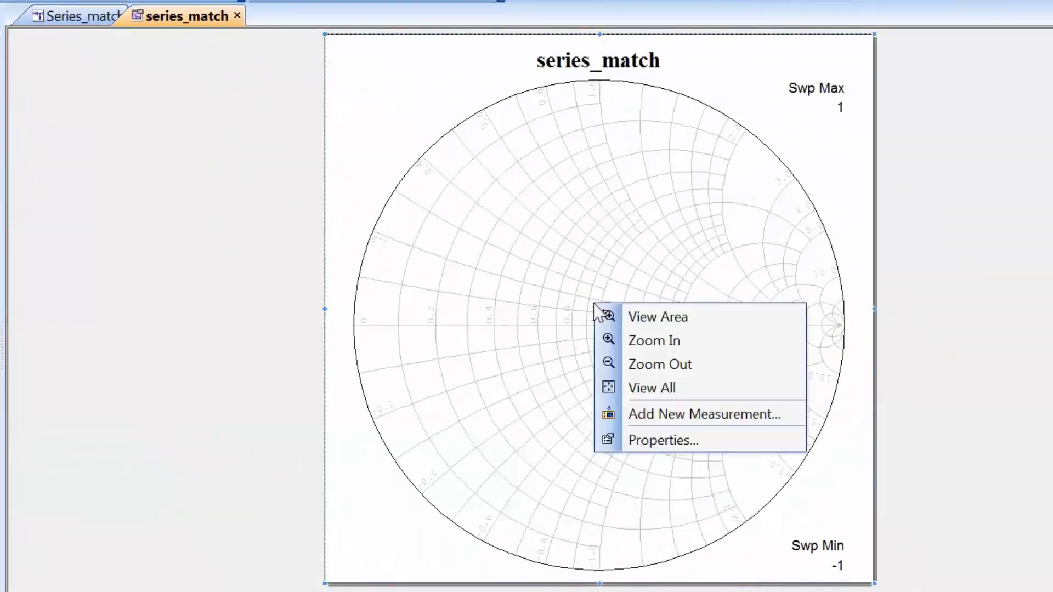
pyautogui.click(665, 416)
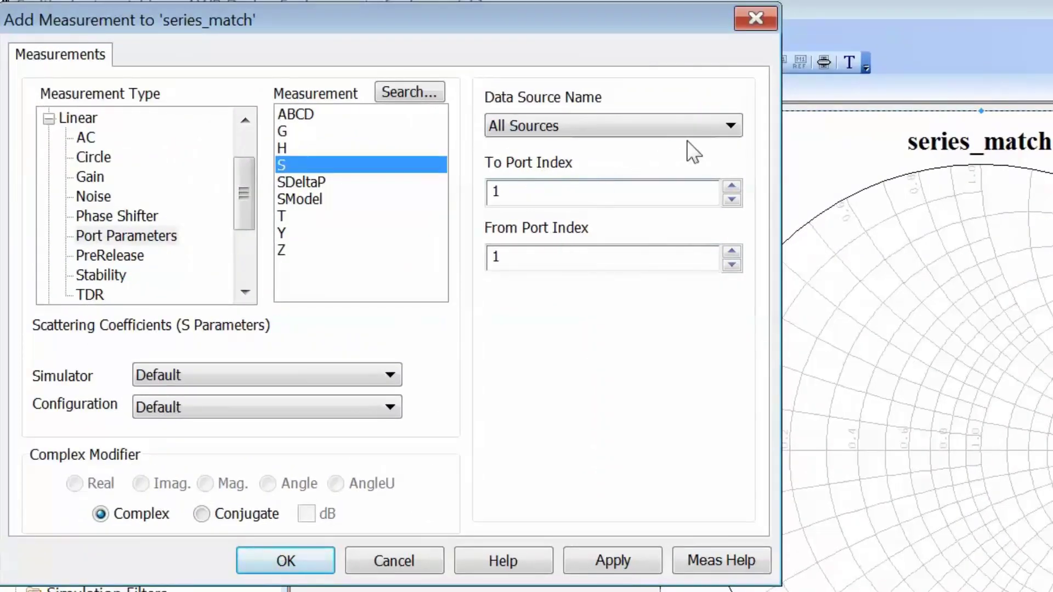
pyautogui.click(664, 125)
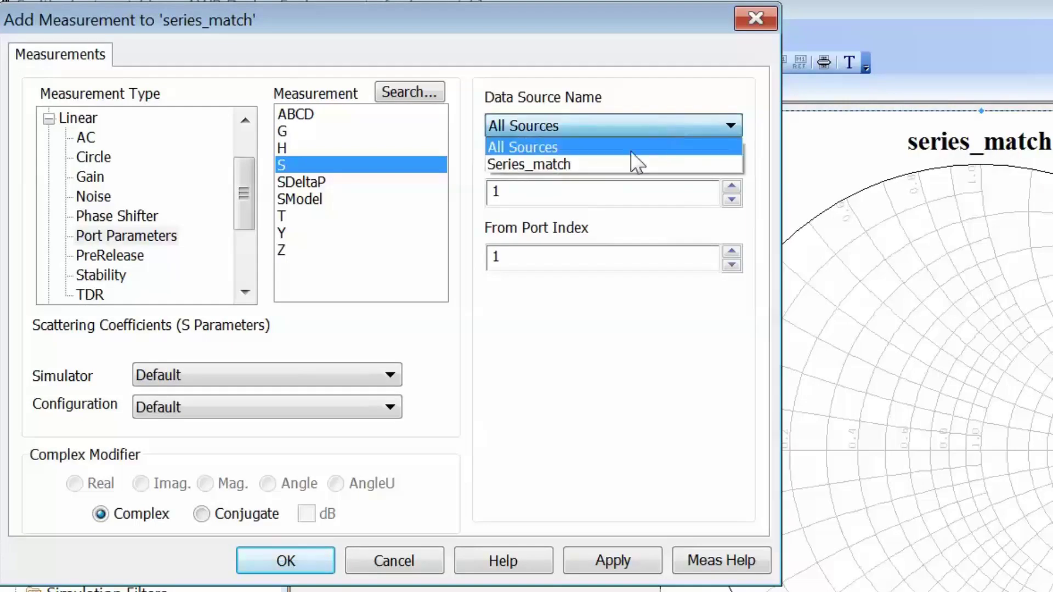
pyautogui.click(620, 159)
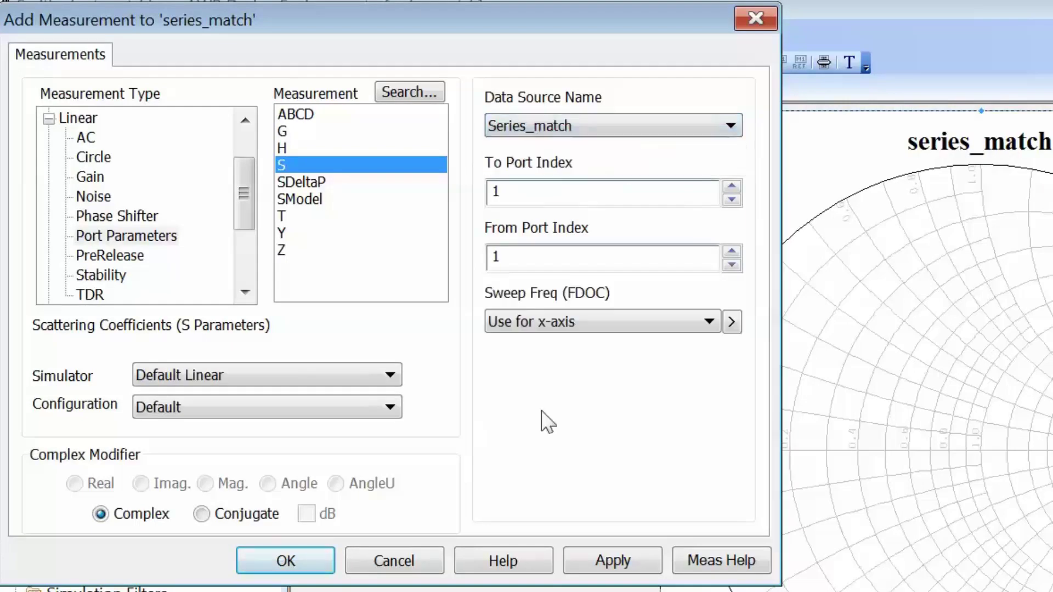
pyautogui.click(603, 561)
pyautogui.click(279, 560)
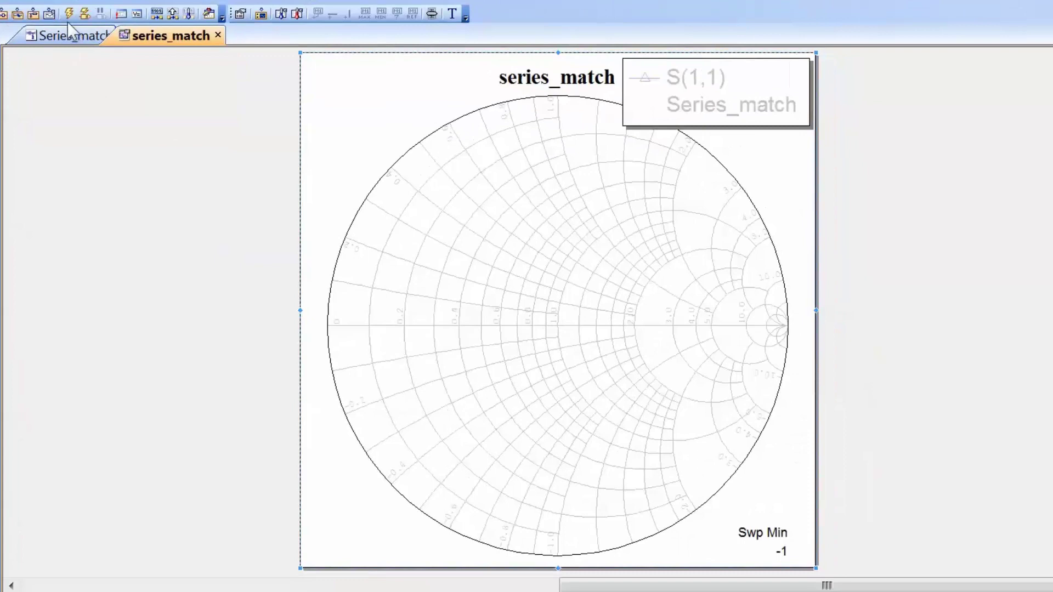
pyautogui.click(68, 16)
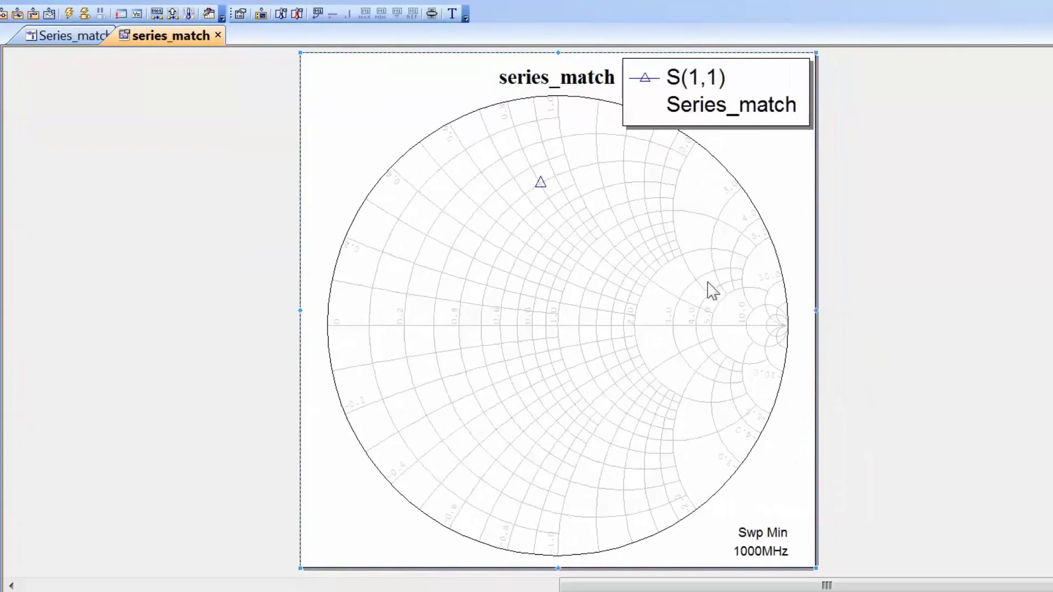
# Set the Smith chart's contour line density to Coarse and apply it.
pyautogui.rightClick(571, 272)
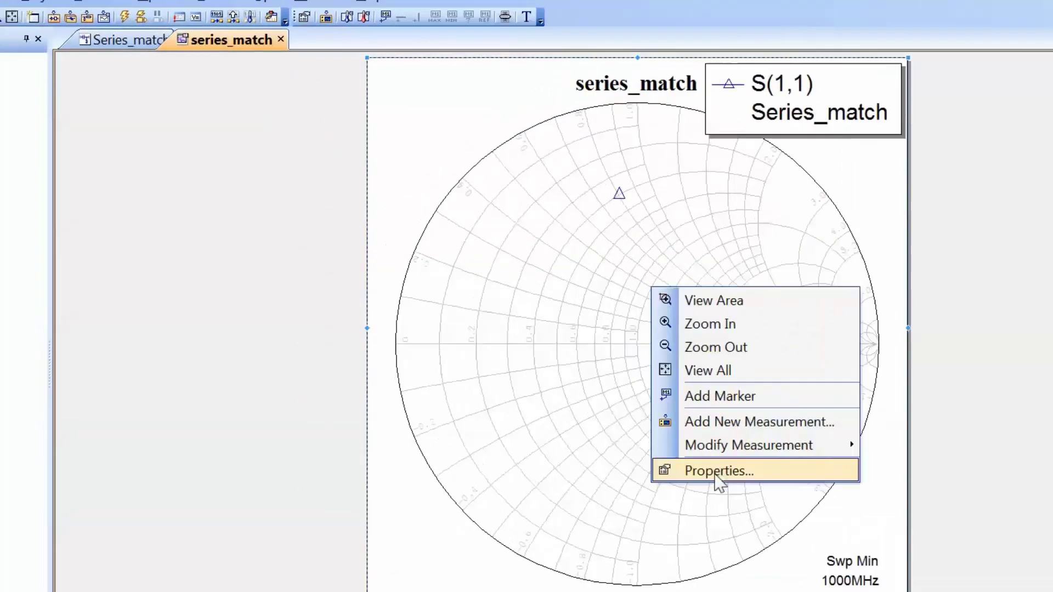
pyautogui.click(636, 447)
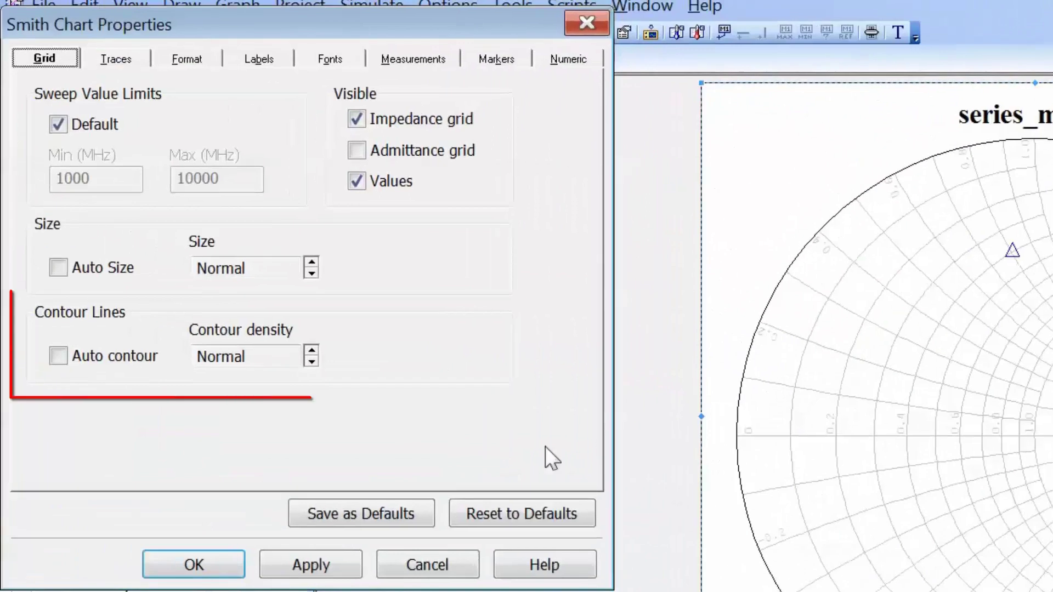
pyautogui.click(310, 360)
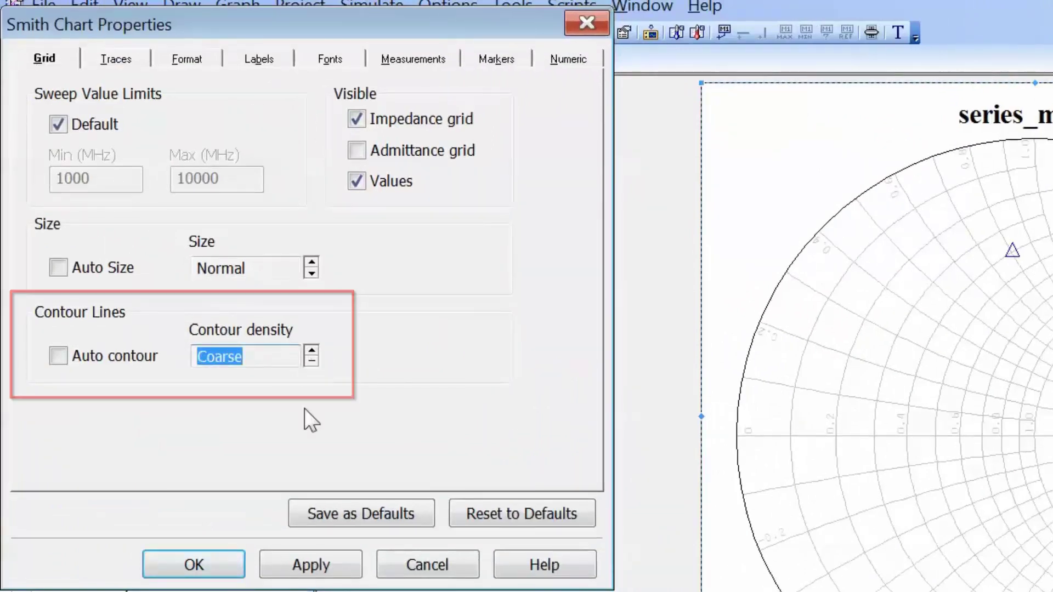
pyautogui.click(310, 565)
pyautogui.click(94, 510)
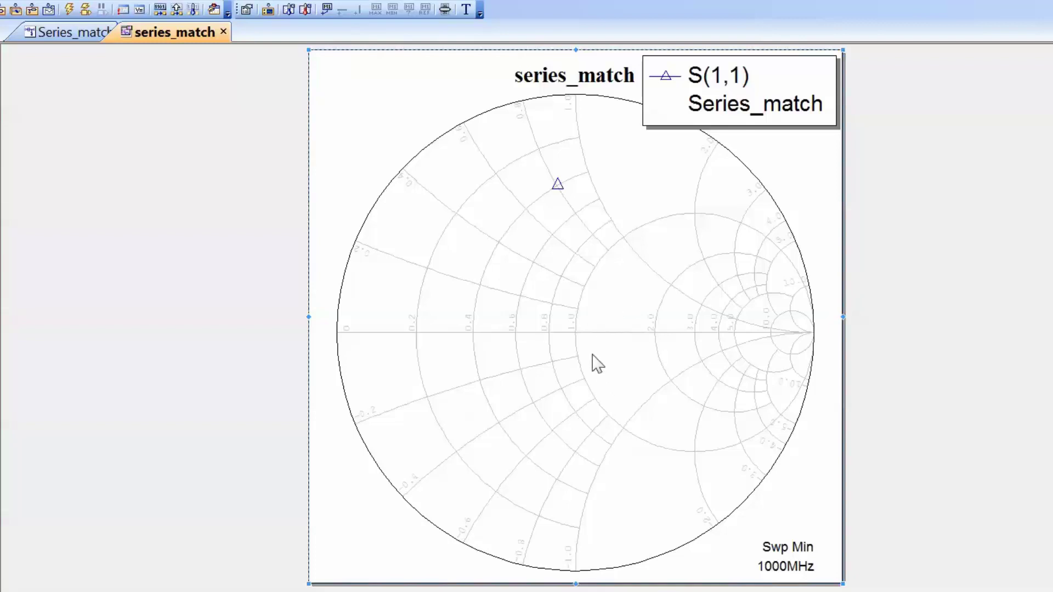
pyautogui.press('Escape')
# Change the Smith chart's axis number font to size 12 in black.
pyautogui.rightClick(578, 311)
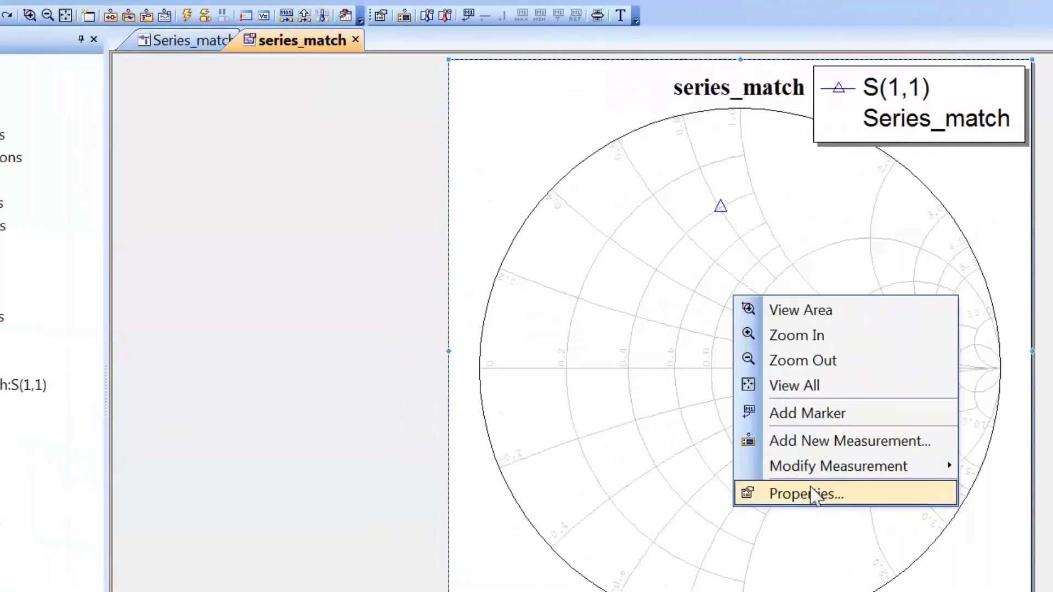
pyautogui.click(652, 492)
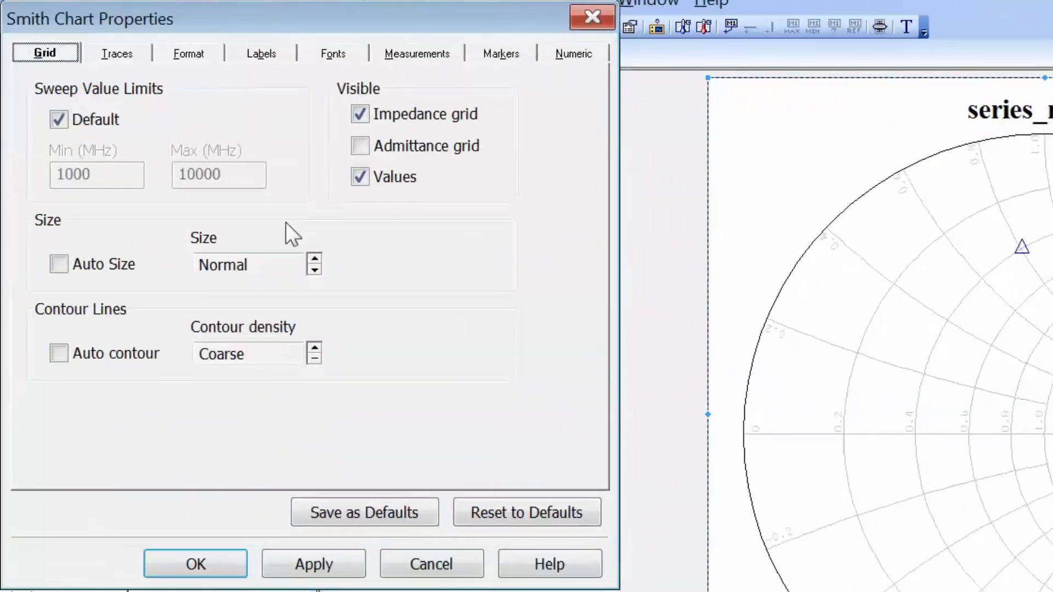
pyautogui.click(336, 54)
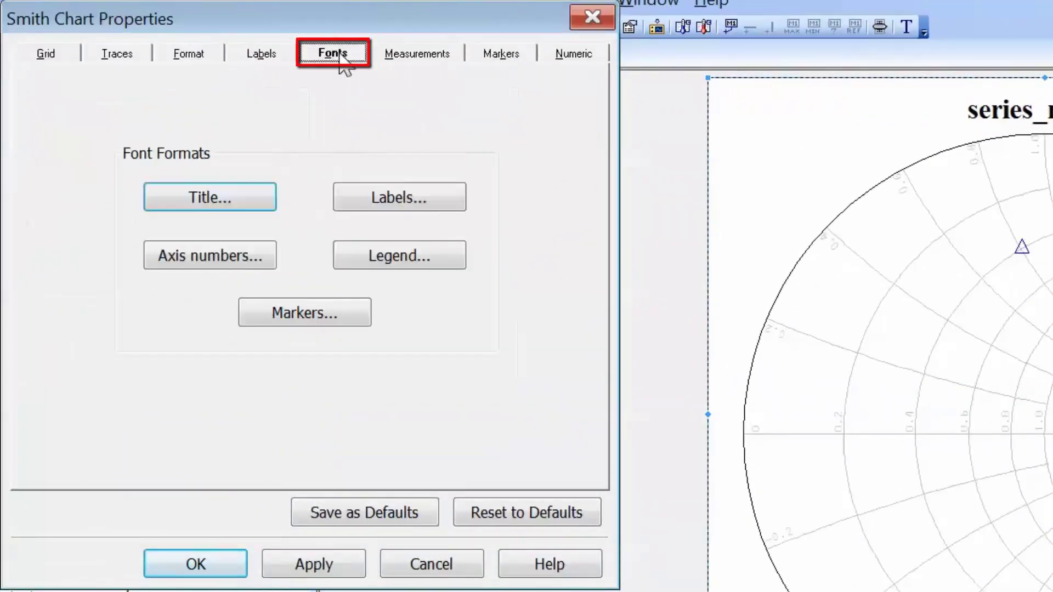
pyautogui.click(204, 262)
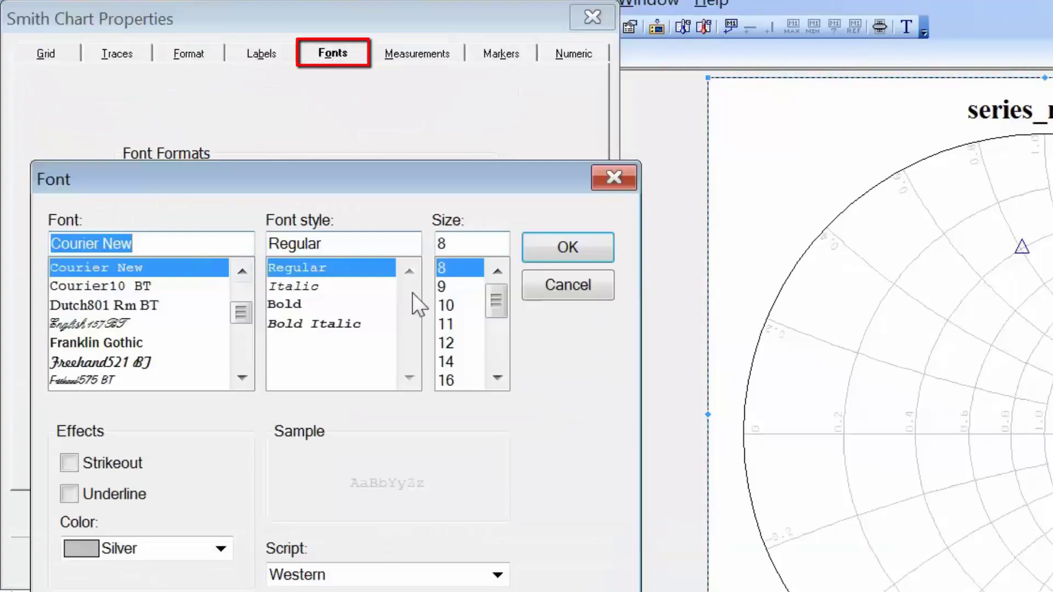
pyautogui.click(453, 344)
pyautogui.click(220, 548)
pyautogui.click(202, 570)
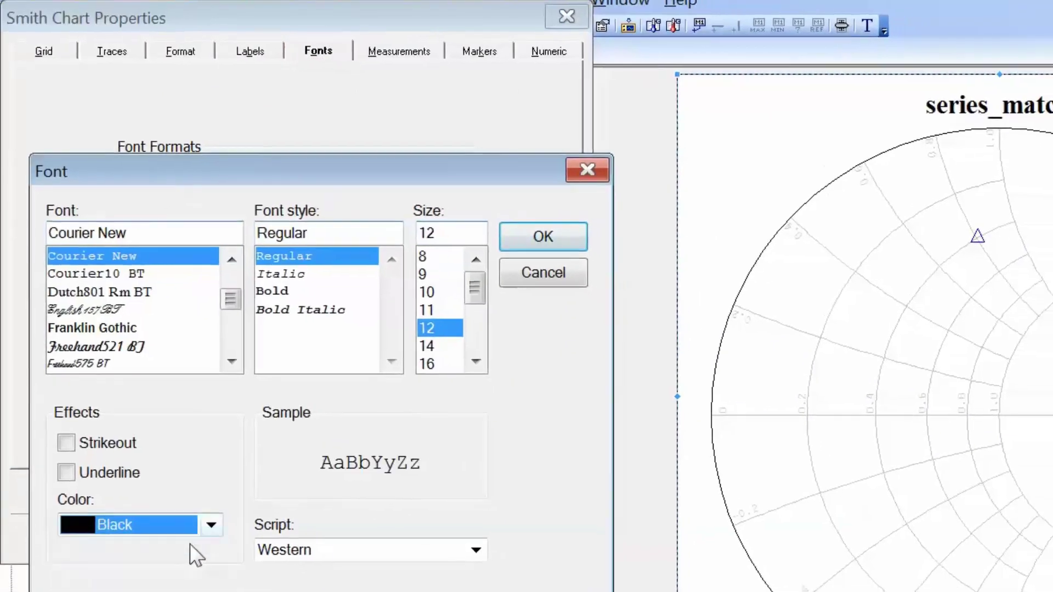
pyautogui.click(526, 239)
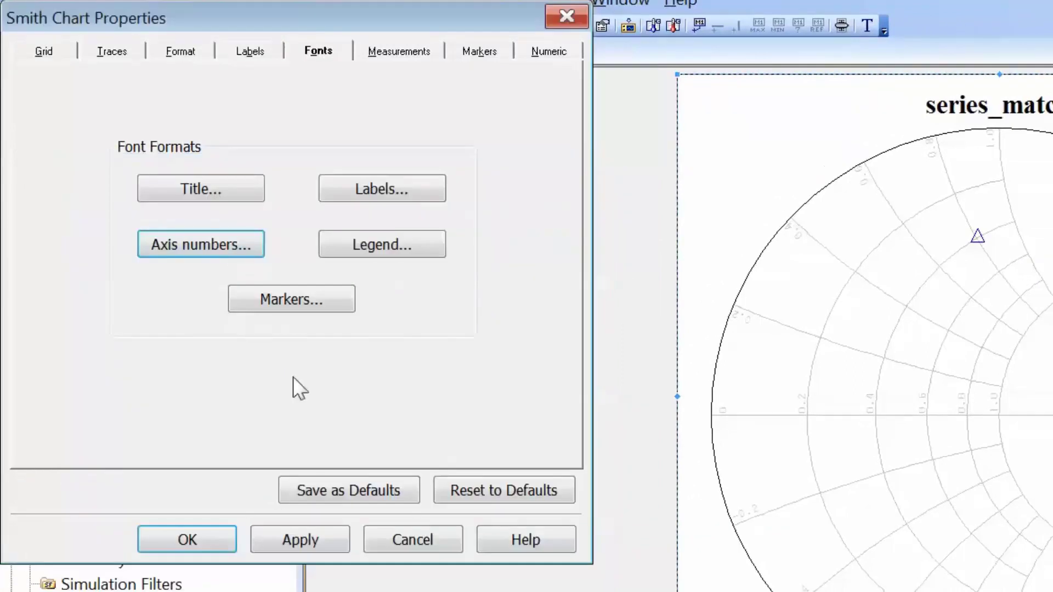
pyautogui.click(178, 543)
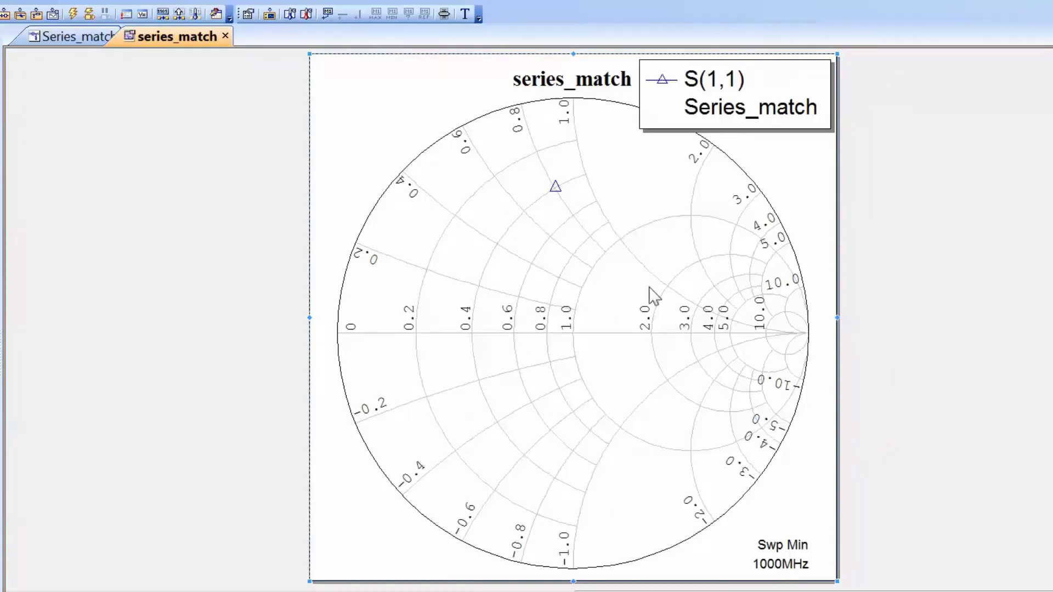
# Add a marker on the S(1,1) point and move its label below the legend into the clear chart area.
pyautogui.hotkey('ctrl', 'm')
pyautogui.click(556, 188)
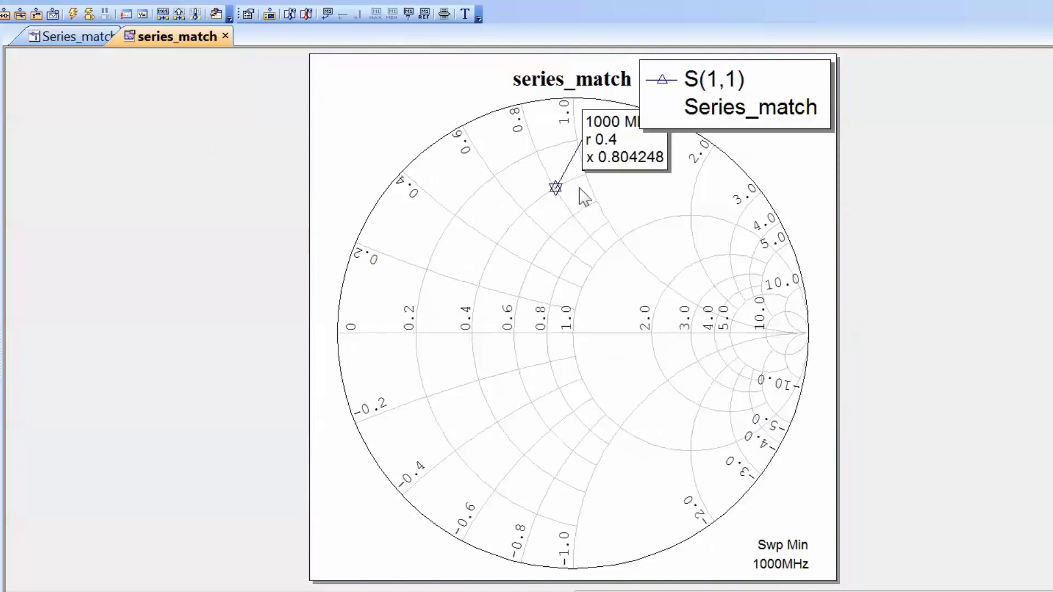
pyautogui.moveTo(627, 152); pyautogui.dragTo(629, 256)
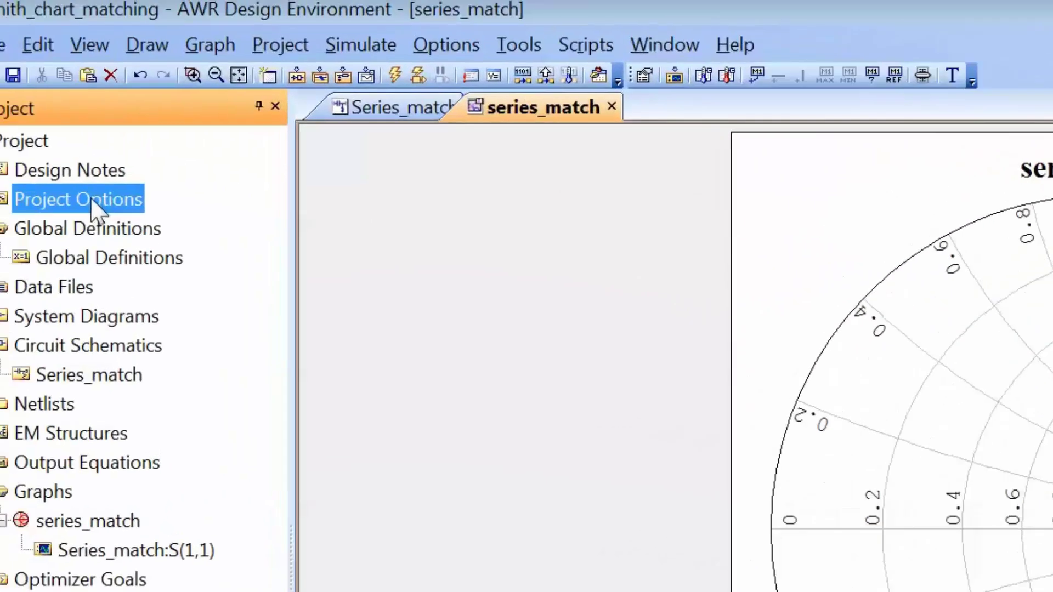
# Replace the project's single frequency with a linear sweep from 0.5 to 1.5 GHz in 0.1 GHz steps.
pyautogui.doubleClick(99, 202)
pyautogui.click(79, 74)
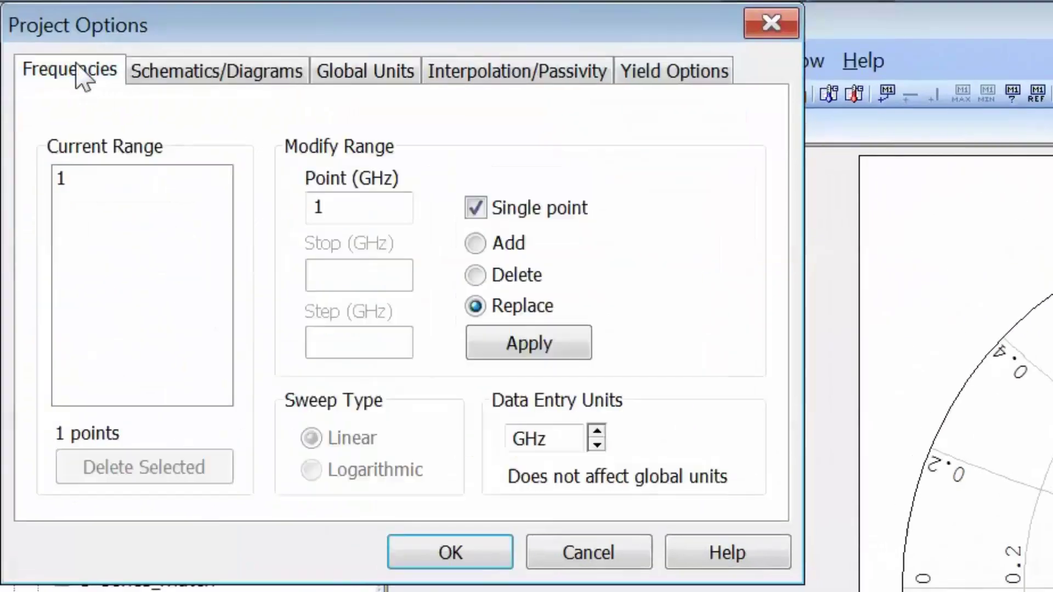
pyautogui.doubleClick(352, 206)
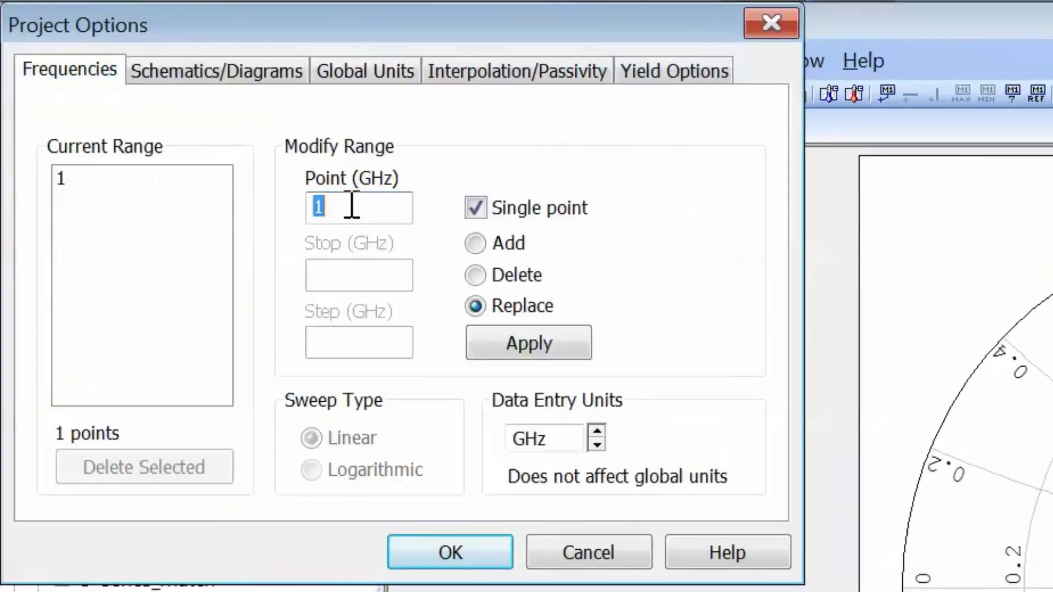
pyautogui.write('0.5')
pyautogui.click(490, 208)
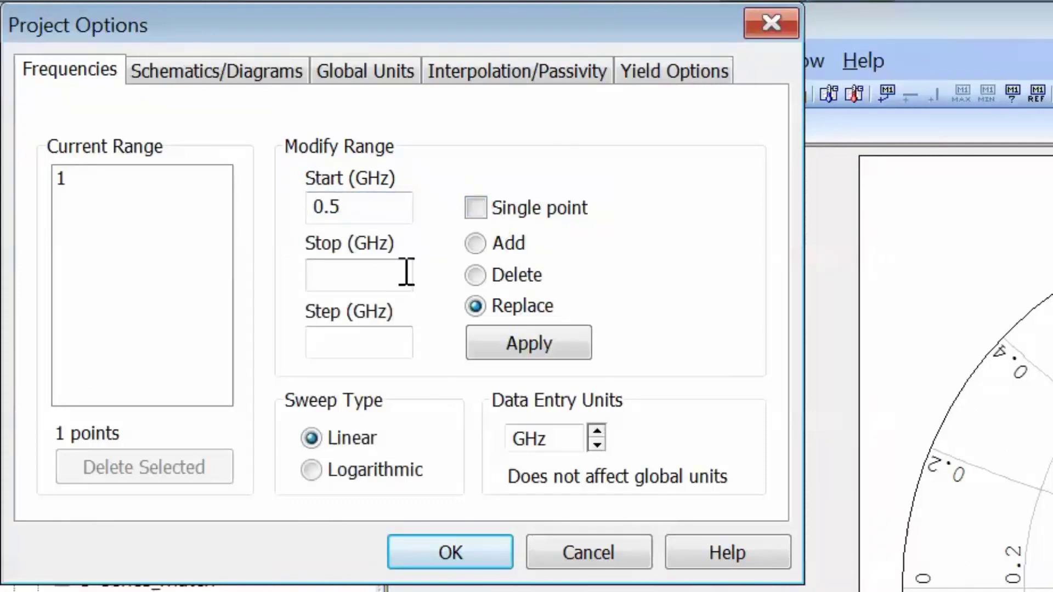
pyautogui.click(405, 275)
pyautogui.write('1.5')
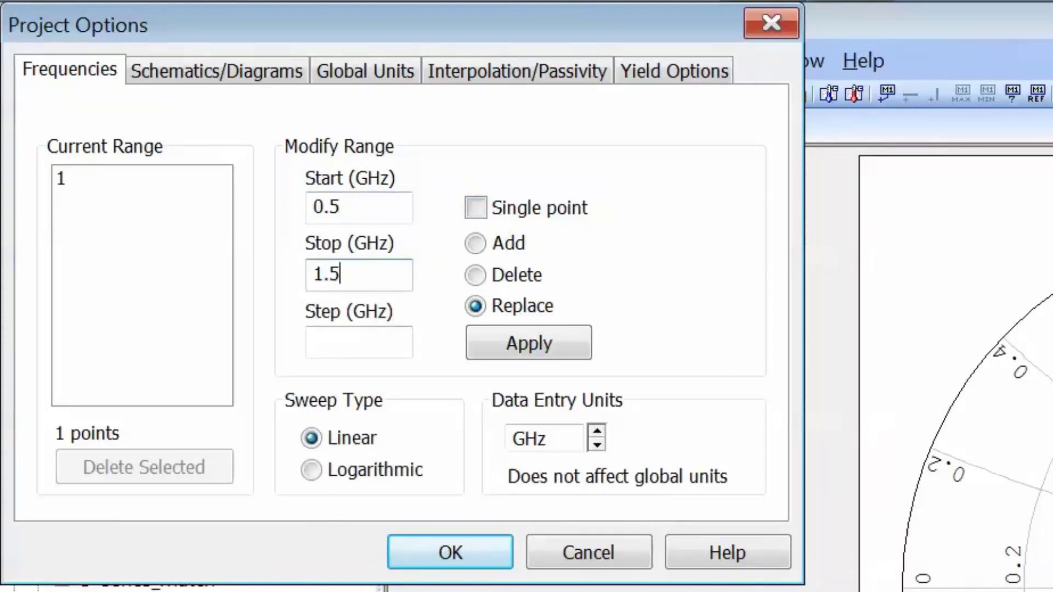
pyautogui.click(354, 343)
pyautogui.write('0.1')
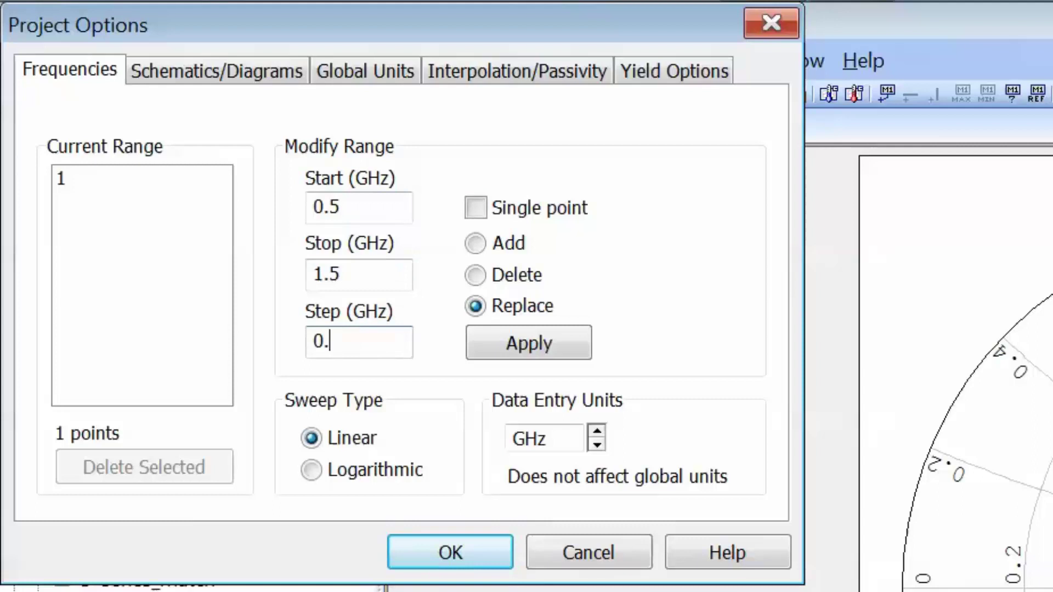
pyautogui.click(517, 356)
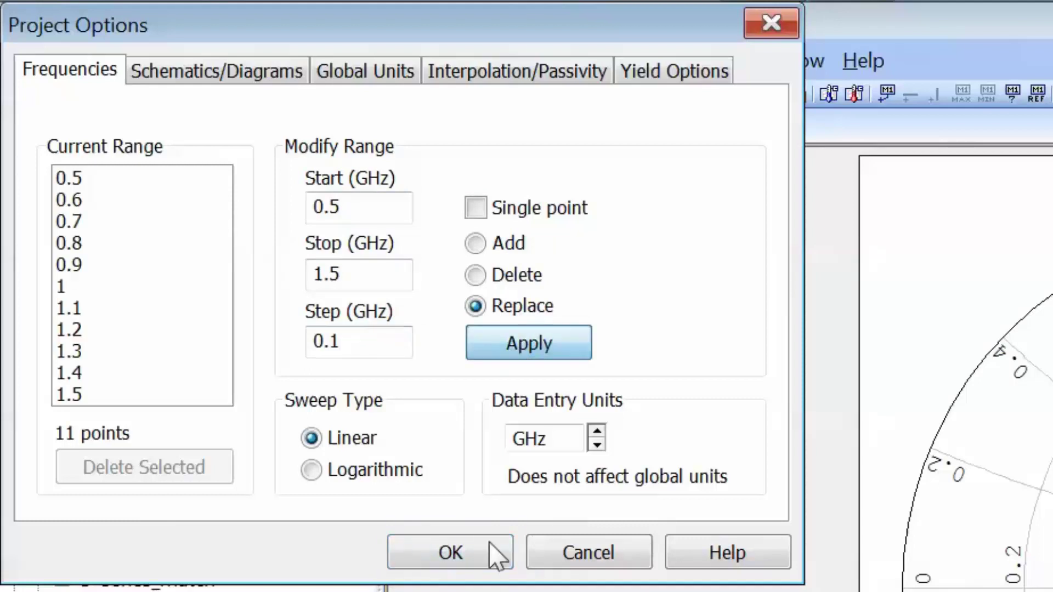
pyautogui.click(450, 553)
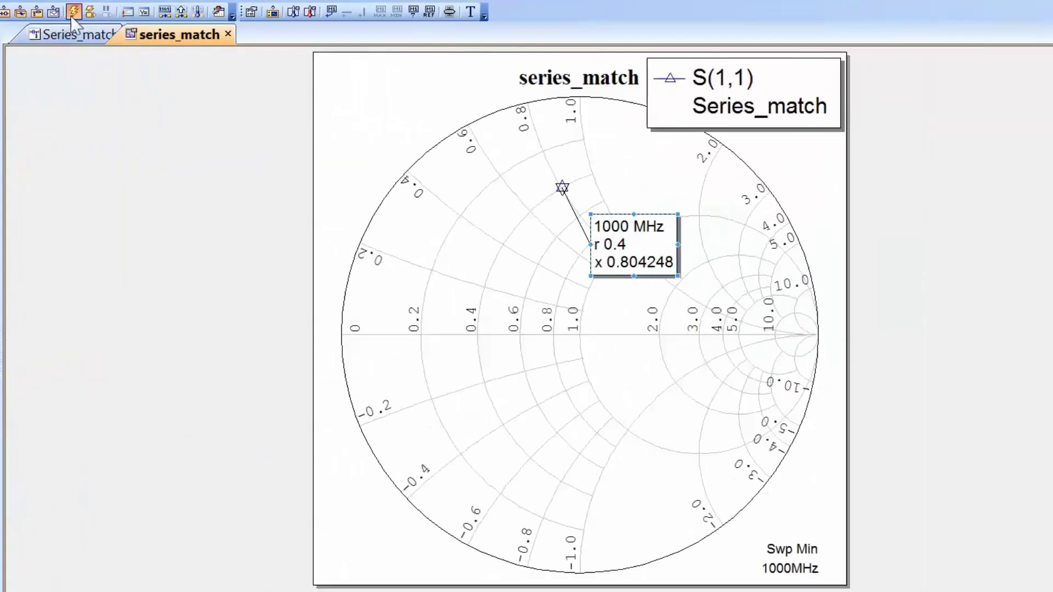
# Run the simulation and slide the marker along the S(1,1) trace to about 590 MHz.
pyautogui.click(73, 11)
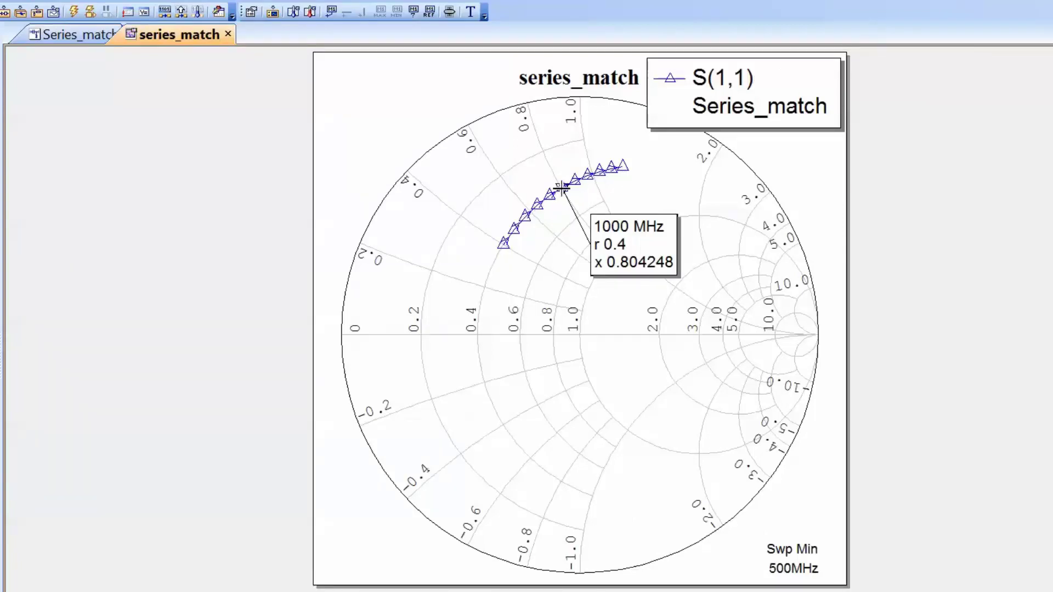
pyautogui.moveTo(559, 187)
pyautogui.mouseDown()
pyautogui.moveTo(493, 242)
pyautogui.moveTo(574, 181)
pyautogui.moveTo(610, 182)
pyautogui.moveTo(553, 197)
pyautogui.moveTo(505, 230)
pyautogui.mouseUp()
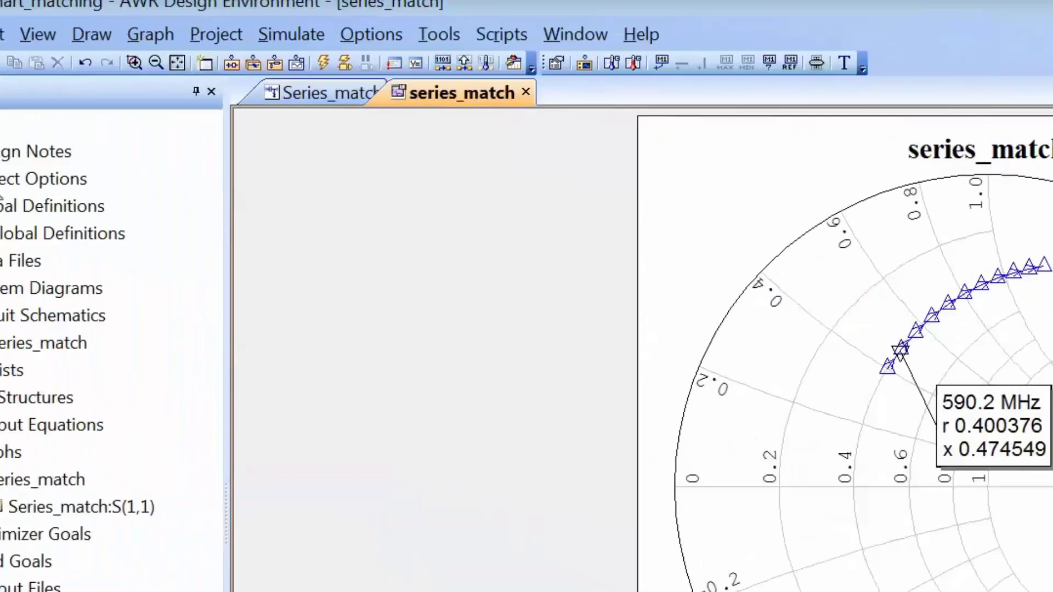
# Set the project frequency to a single point of 1 GHz and rerun the simulation.
pyautogui.doubleClick(11, 180)
pyautogui.doubleClick(199, 164)
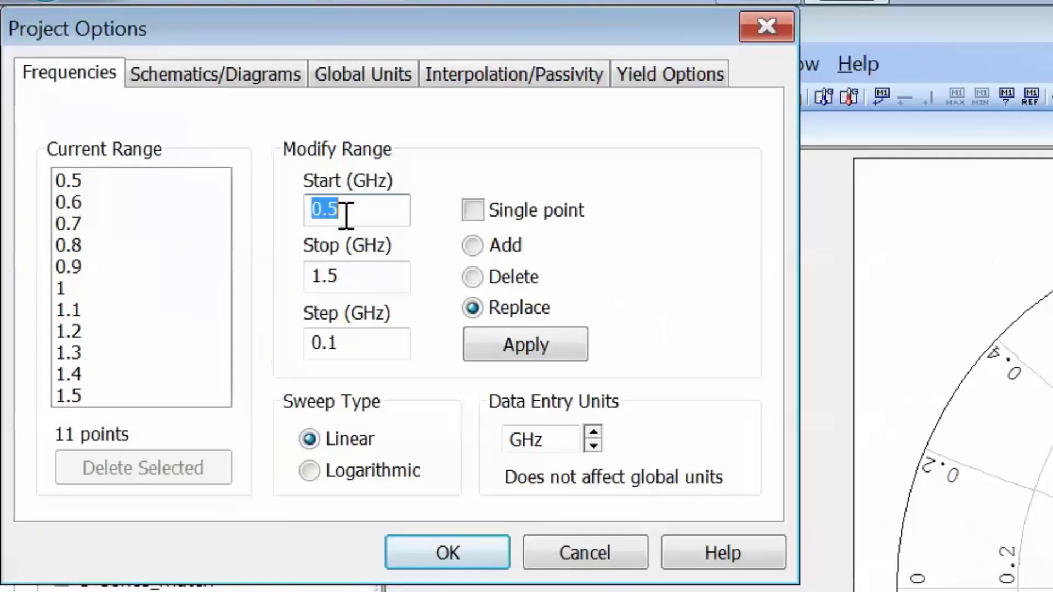
pyautogui.write('1')
pyautogui.click(473, 210)
pyautogui.click(529, 351)
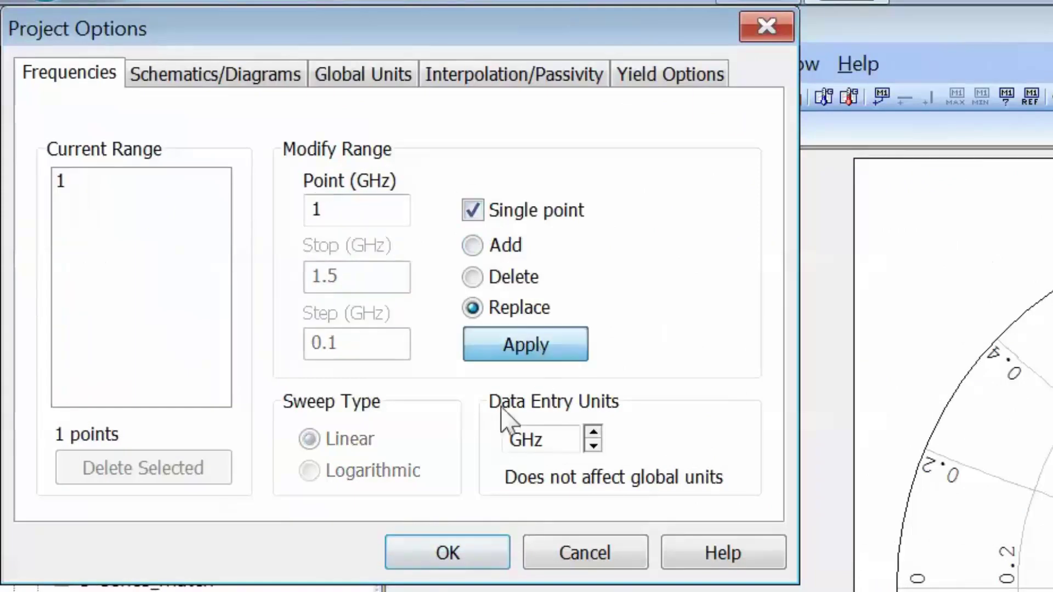
pyautogui.click(482, 557)
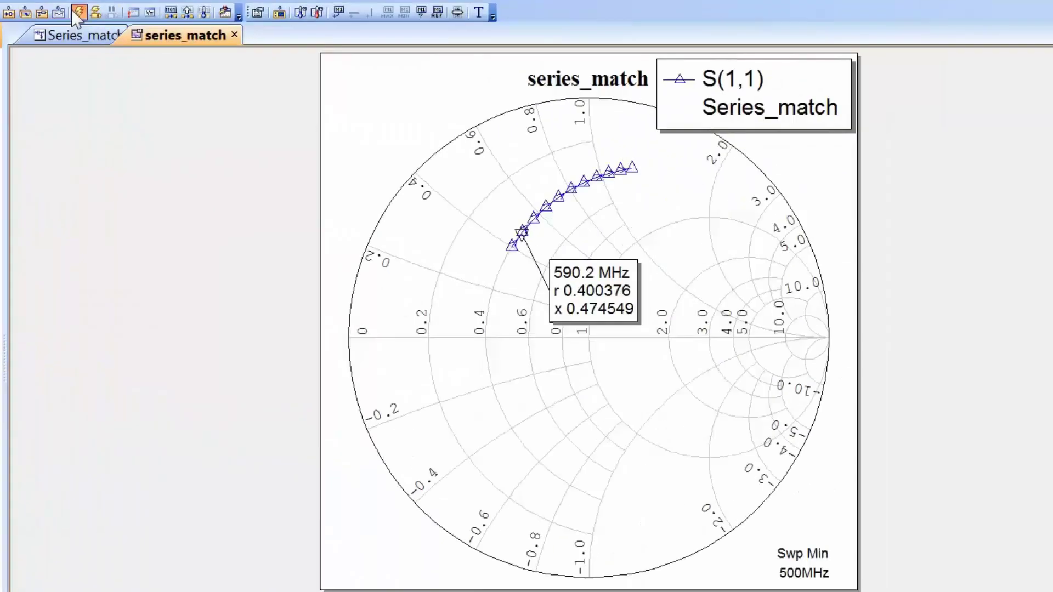
pyautogui.click(74, 11)
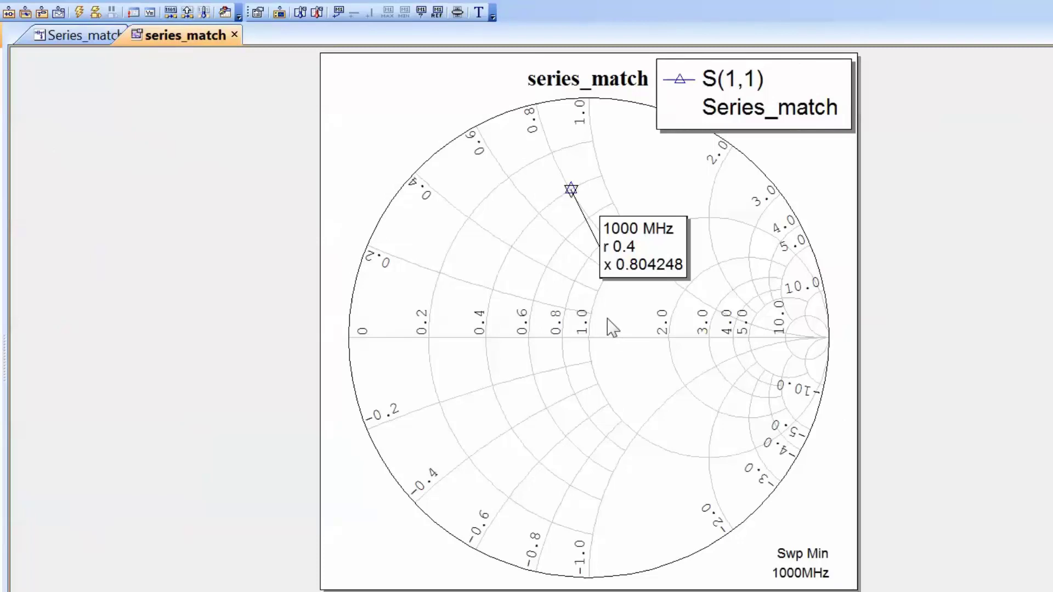
# Make the Smith chart markers display impedance denormalized to 50 Ohms.
pyautogui.rightClick(635, 320)
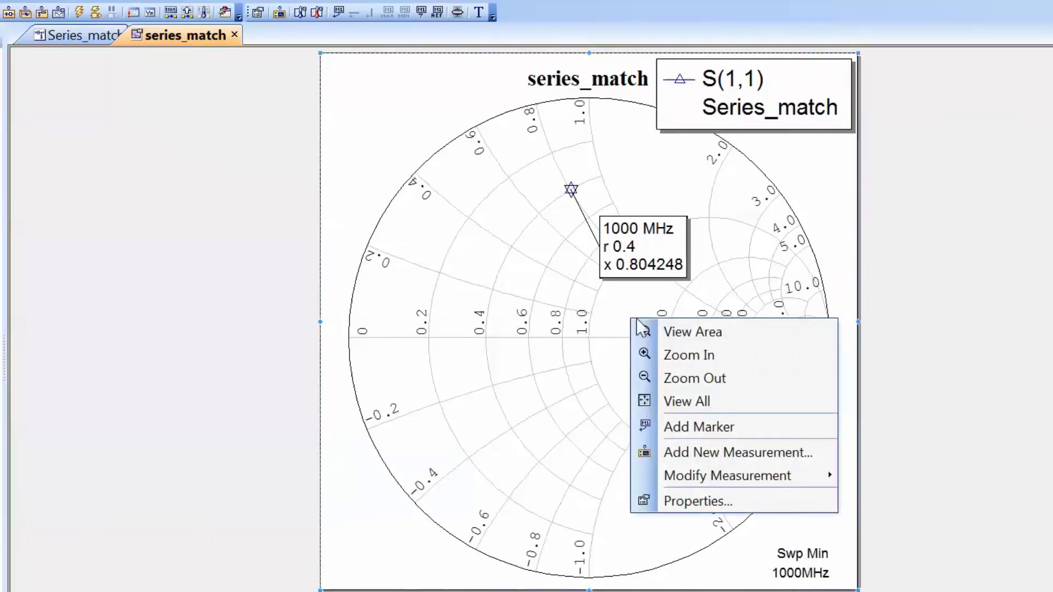
pyautogui.click(698, 501)
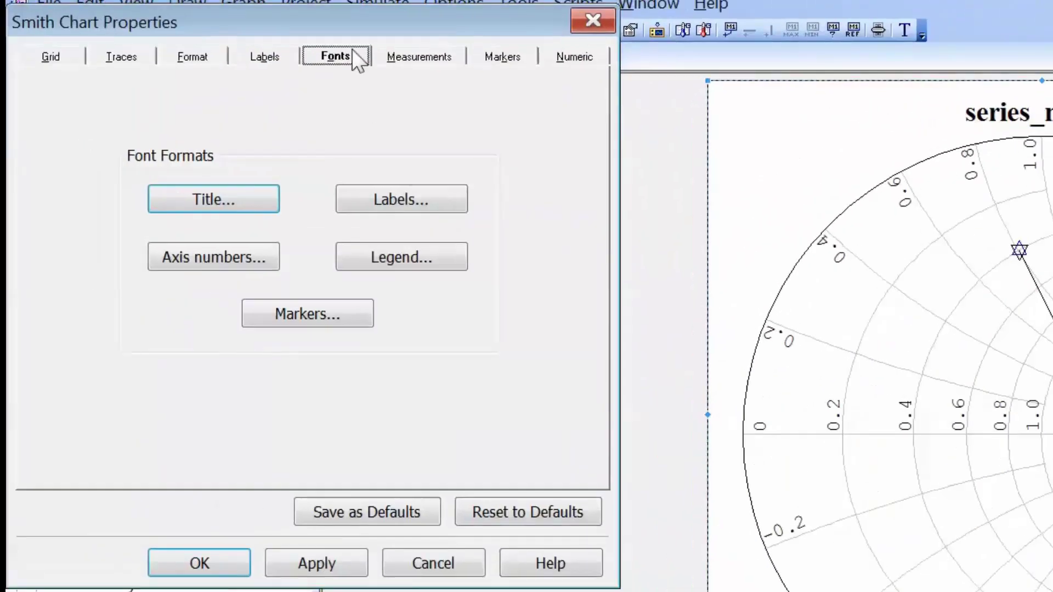
pyautogui.click(496, 57)
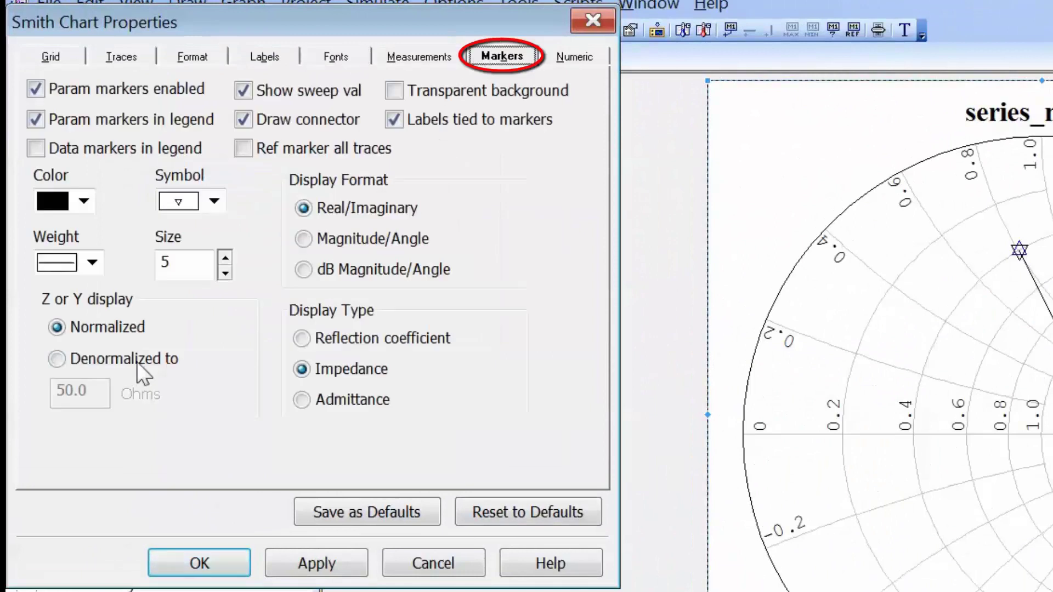
pyautogui.click(58, 363)
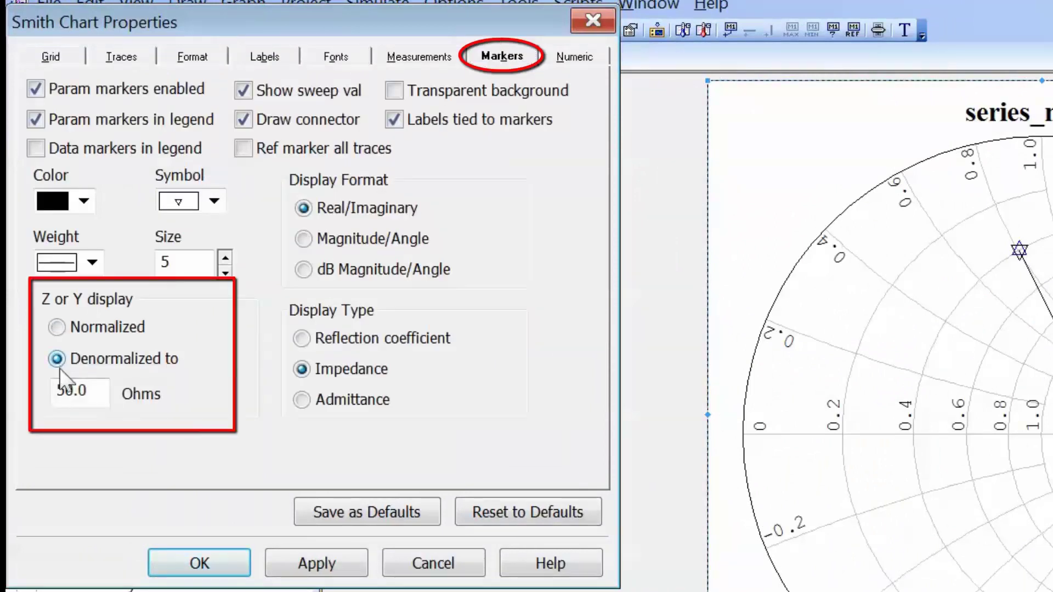
pyautogui.click(289, 562)
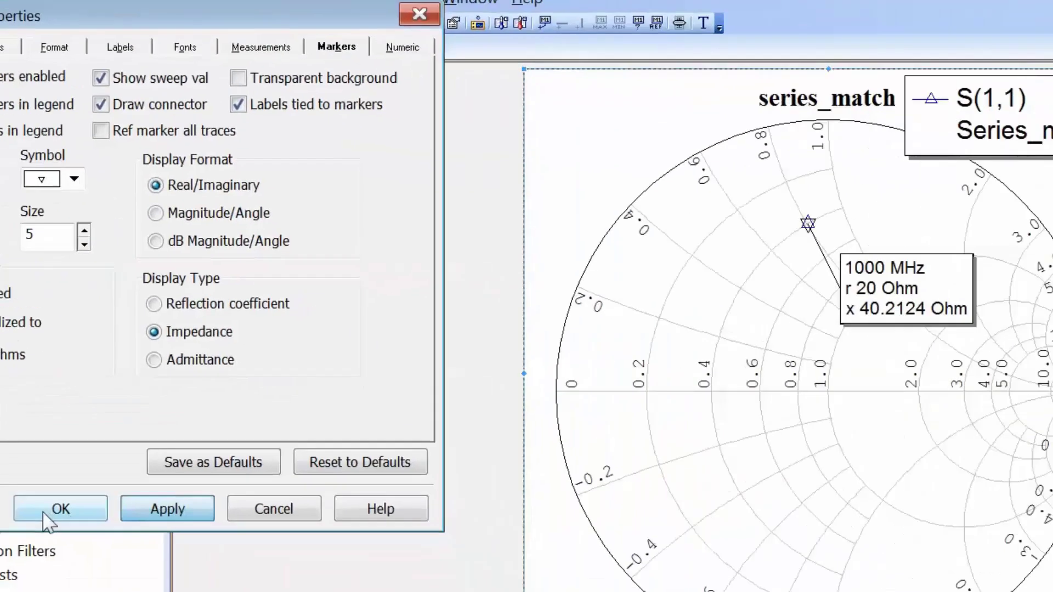
pyautogui.click(44, 513)
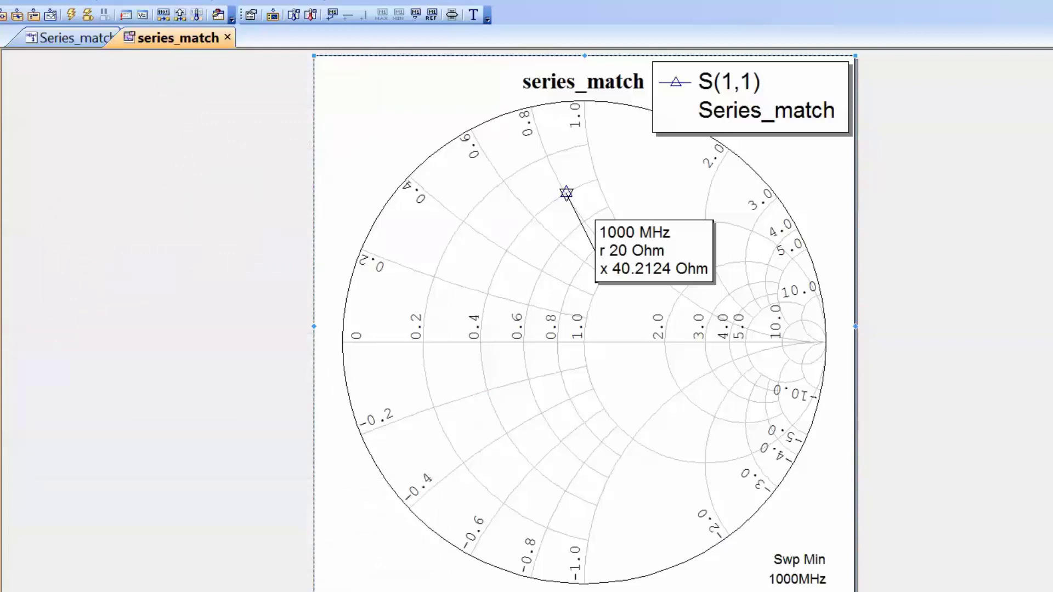
# In the Series_match schematic, move the inductor and its ground away from the resistor and delete the wire between resistor and inductor.
pyautogui.hotkey('ctrl', 'Tab')
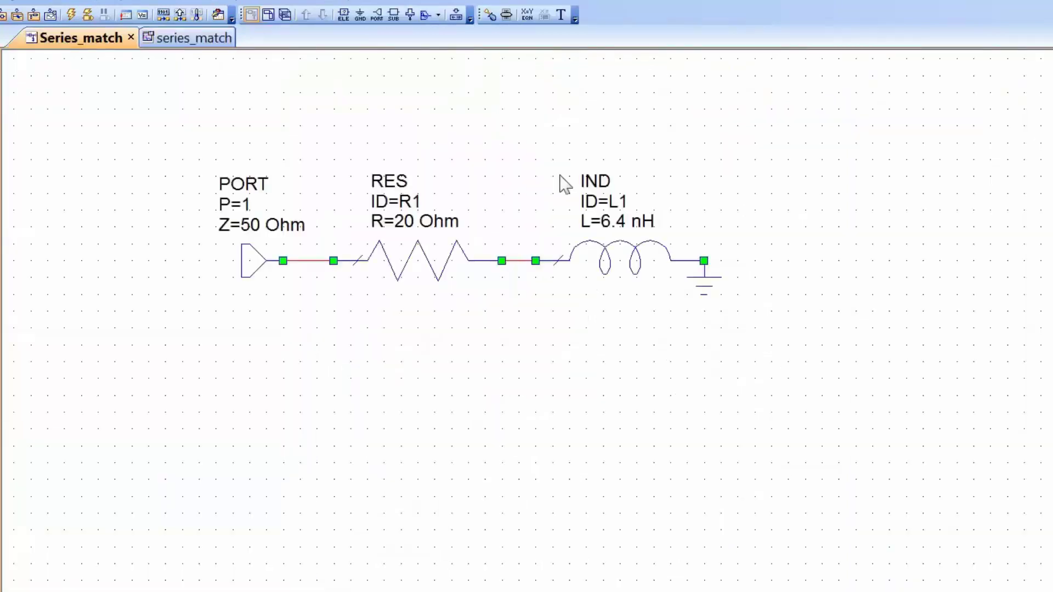
pyautogui.moveTo(528, 140); pyautogui.dragTo(747, 362)
pyautogui.moveTo(646, 258); pyautogui.dragTo(778, 262)
pyautogui.click(588, 261)
pyautogui.press('Delete')
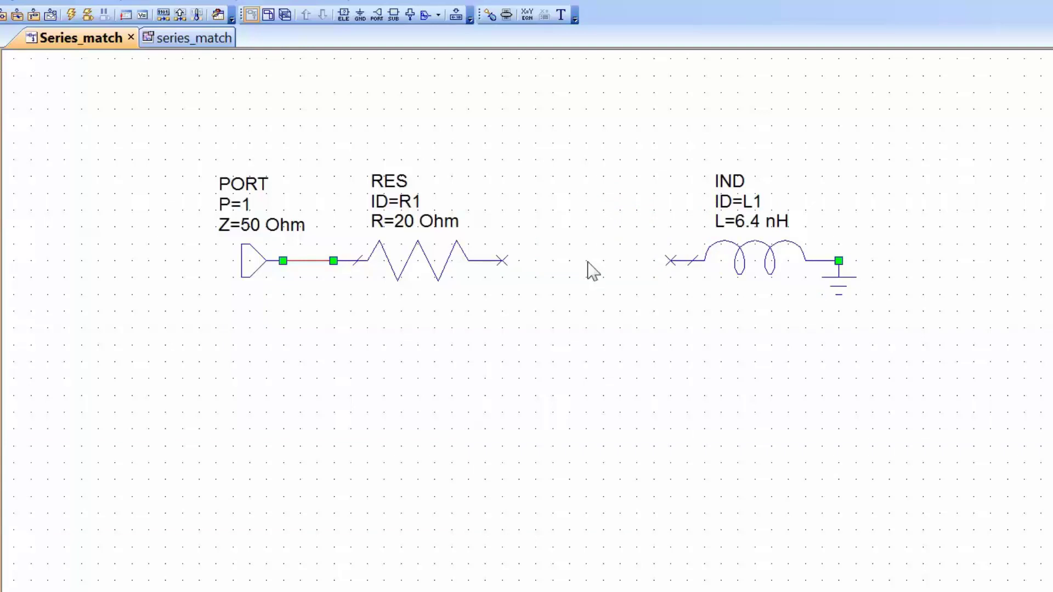
# Insert a closed-form lumped capacitor in series between the resistor and the inductor.
pyautogui.hotkey('ctrl', 'l')
pyautogui.write('cap')
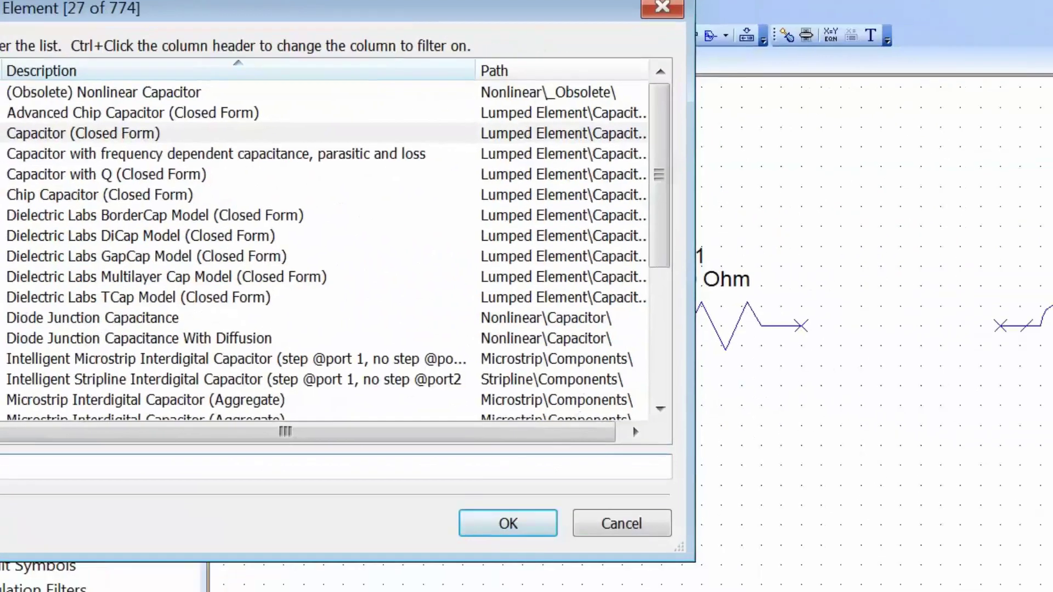
pyautogui.press('Return')
pyautogui.click(1031, 314)
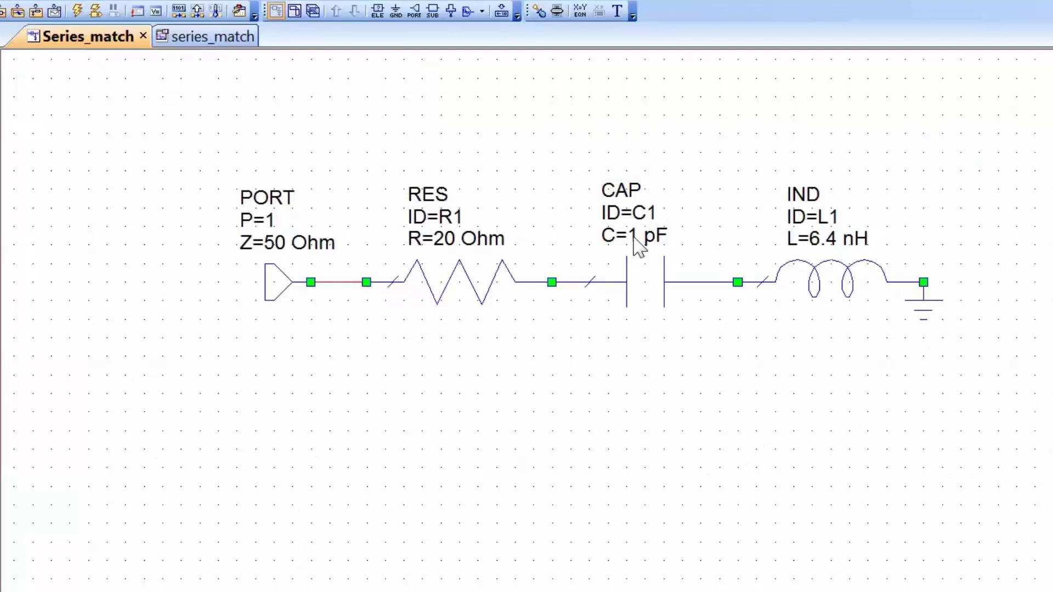
# Set the series capacitor to 3.2 pF and rerun the simulation with the series_match Smith chart shown.
pyautogui.click(636, 245)
pyautogui.click(635, 241)
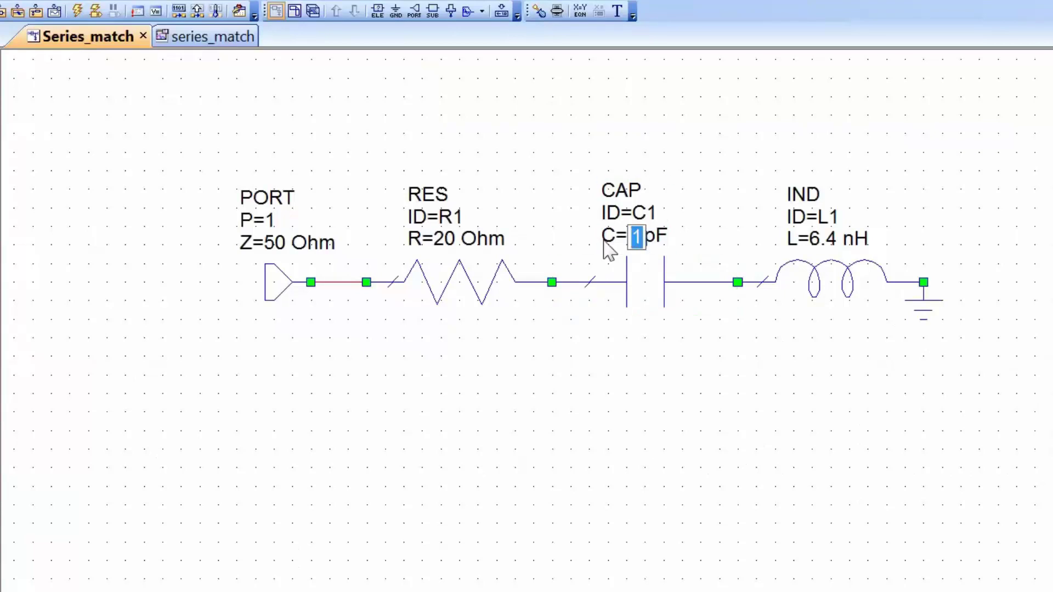
pyautogui.write('3.2')
pyautogui.click(710, 183)
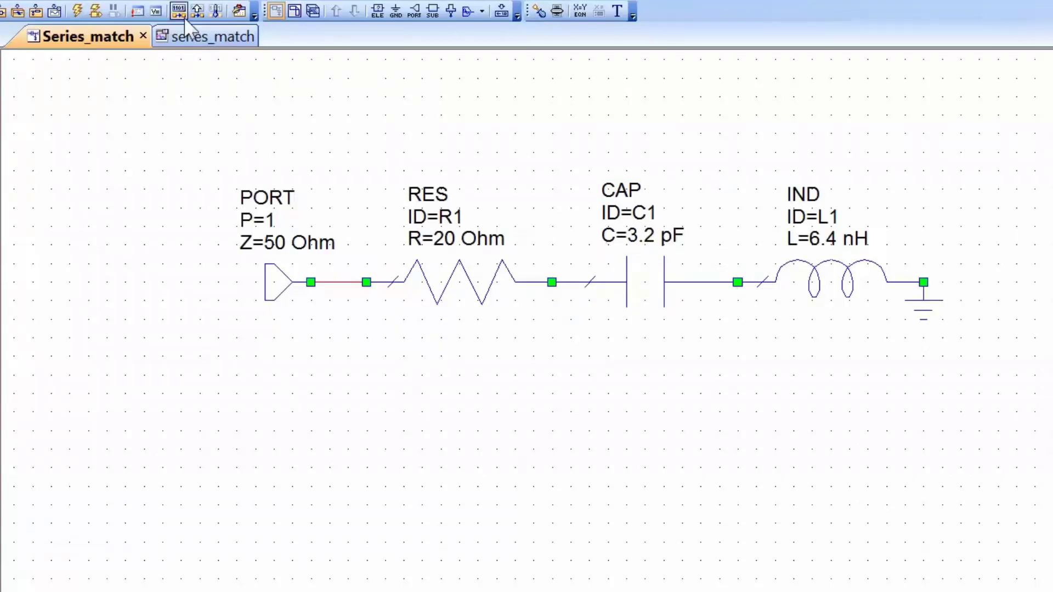
pyautogui.click(187, 38)
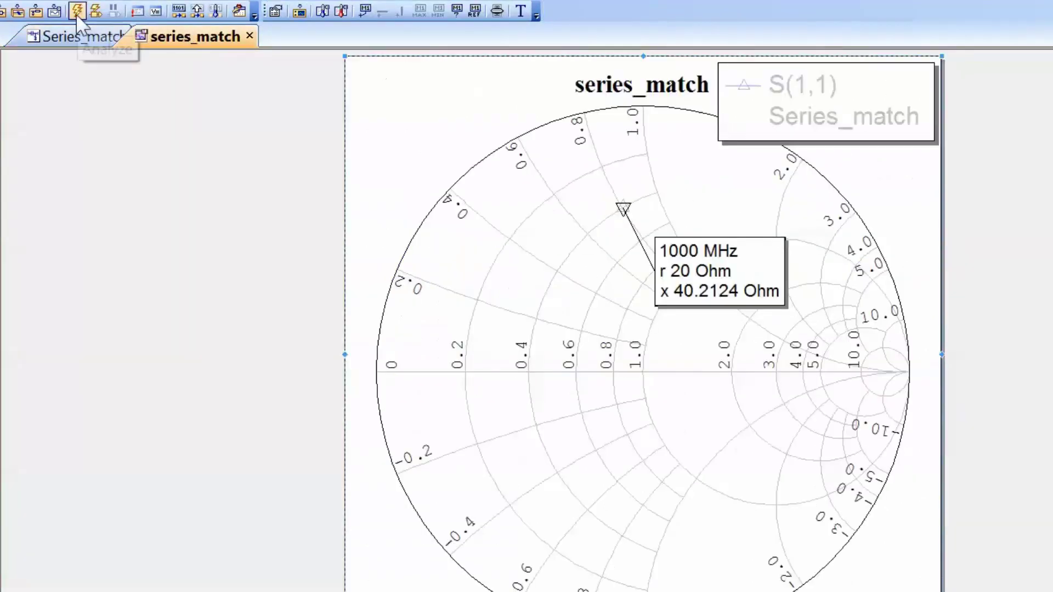
pyautogui.click(77, 12)
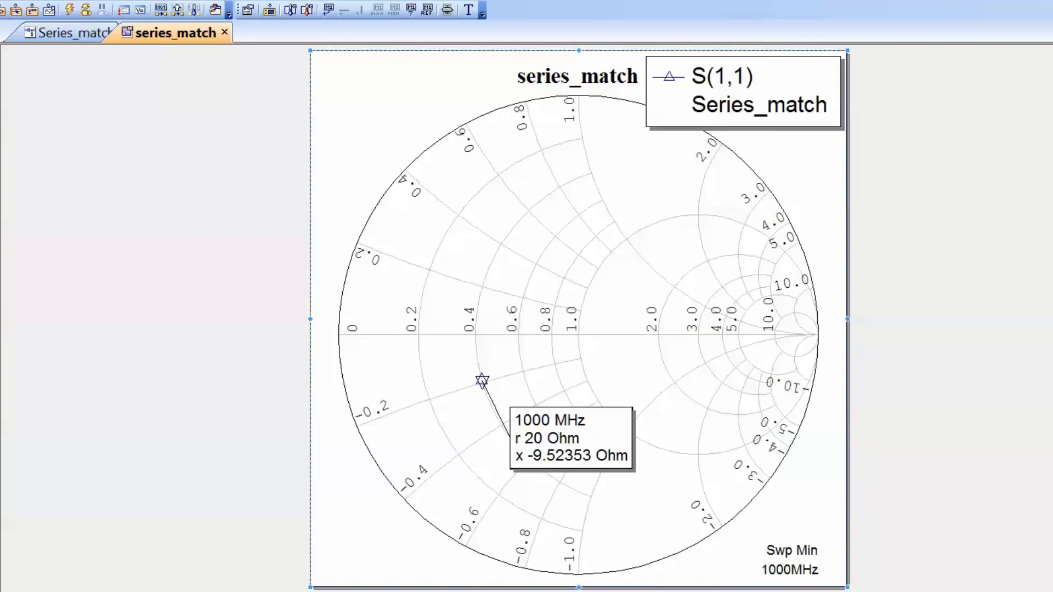
# In the Series_match schematic, delete the inductor and wire the capacitor's free end straight to ground.
pyautogui.hotkey('ctrl', 'Tab')
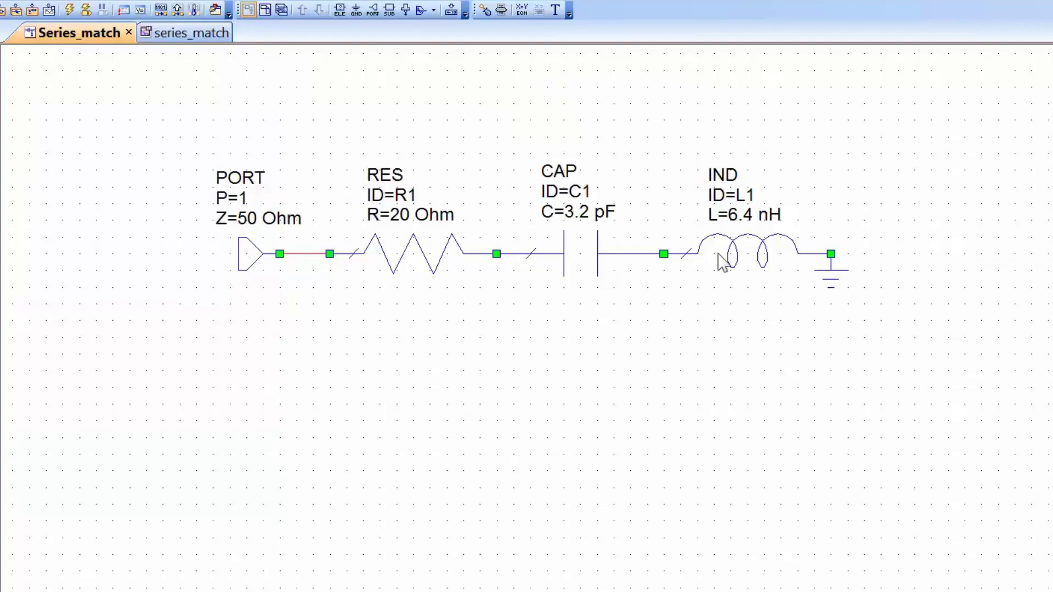
pyautogui.click(718, 253)
pyautogui.press('Delete')
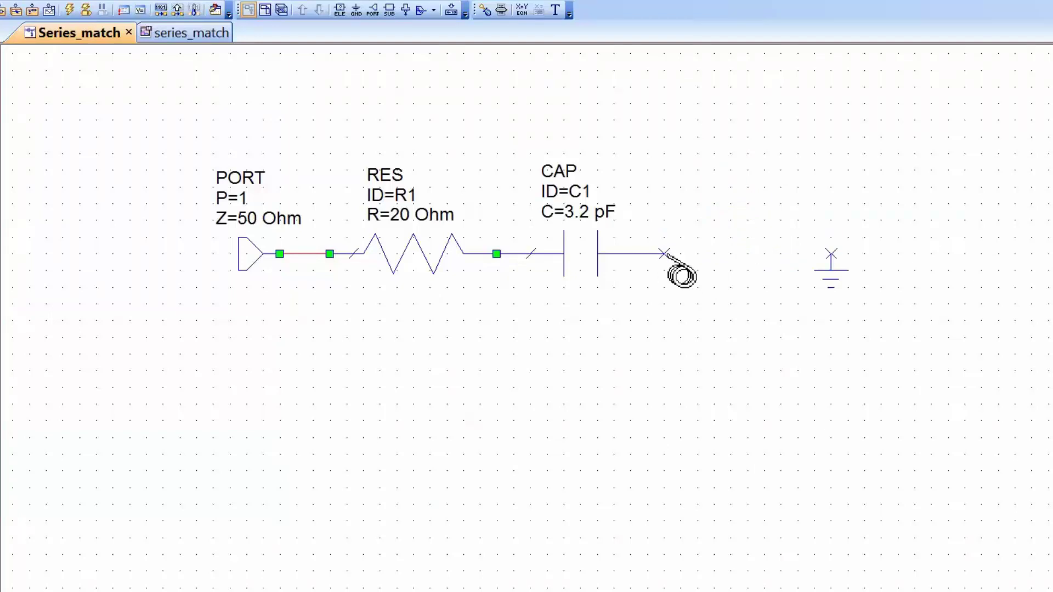
pyautogui.click(665, 254)
pyautogui.click(831, 253)
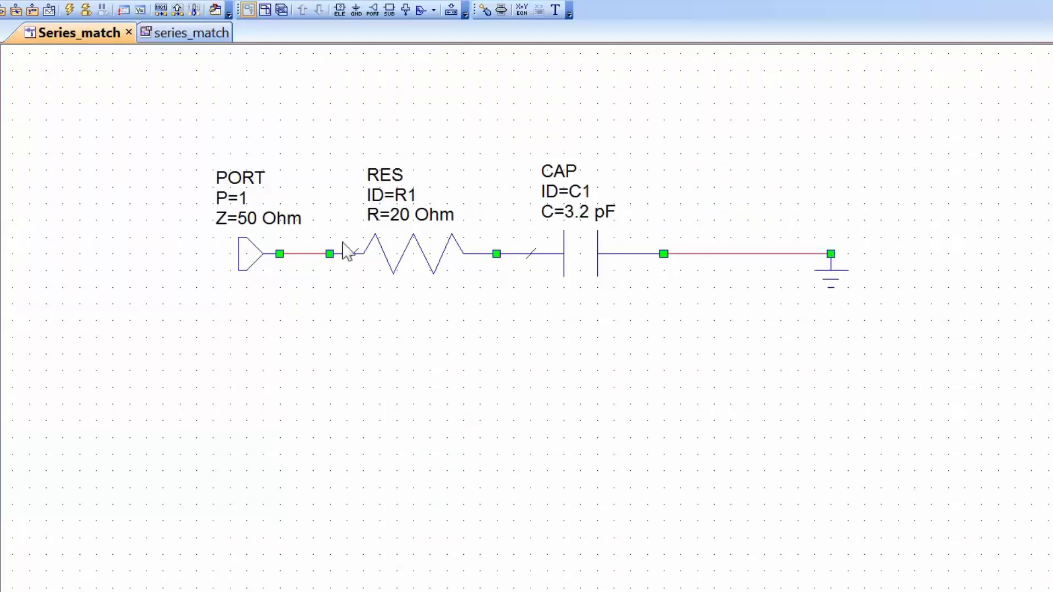
# Change the load to a 30 Ohm resistor in series with a 5.3 pF capacitor and rerun the simulation.
pyautogui.click(398, 216)
pyautogui.click(401, 216)
pyautogui.write('30')
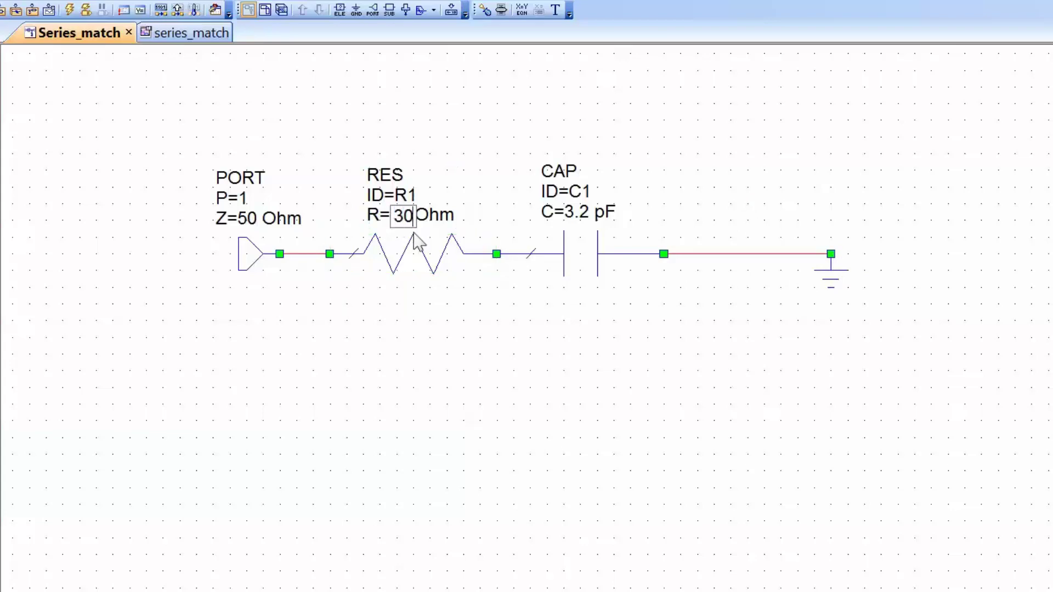
pyautogui.click(585, 213)
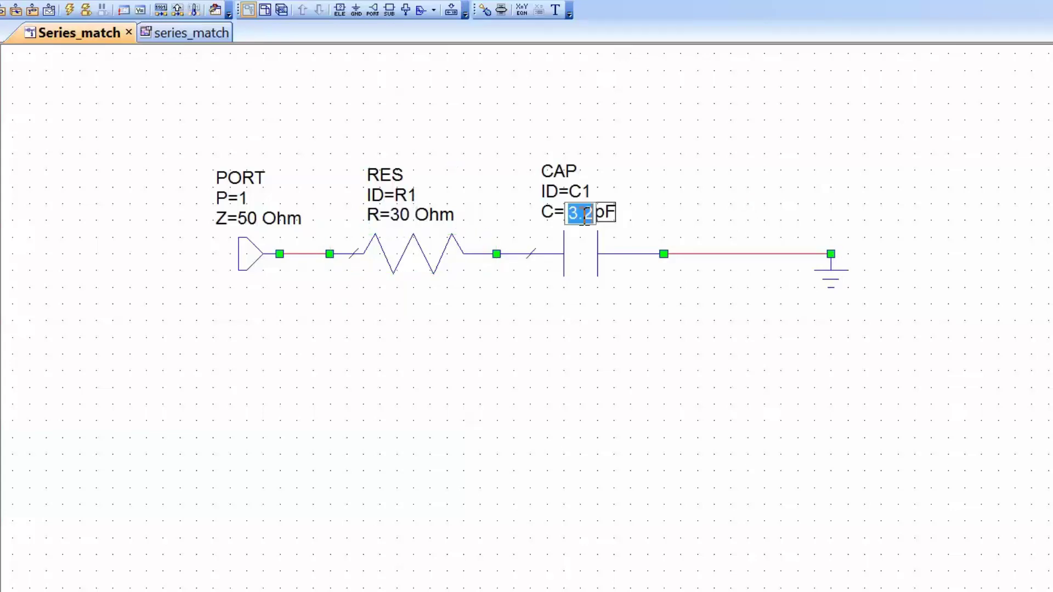
pyautogui.write('5.3')
pyautogui.press('Return')
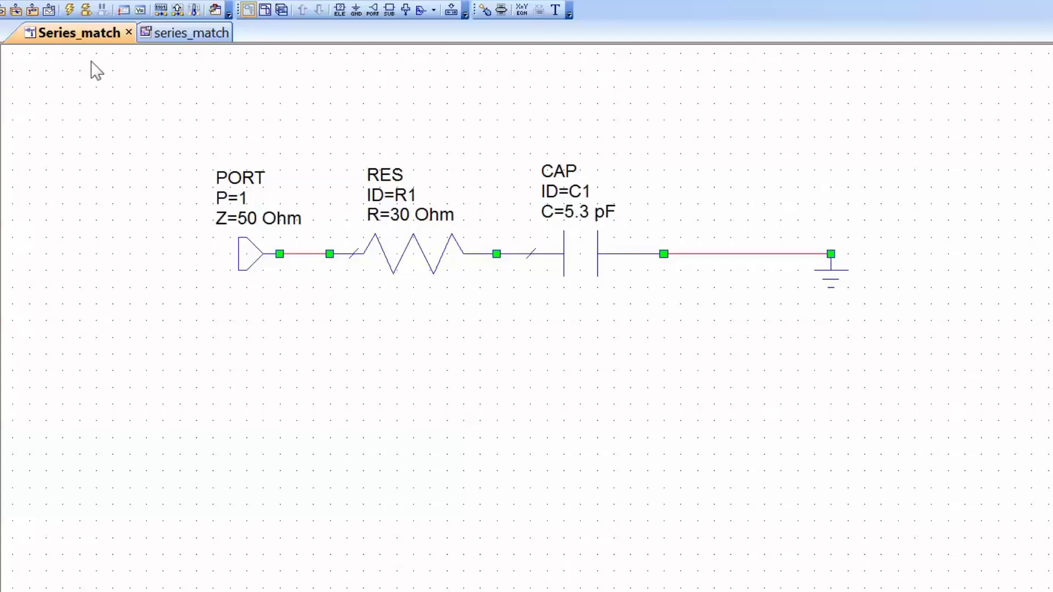
pyautogui.click(70, 11)
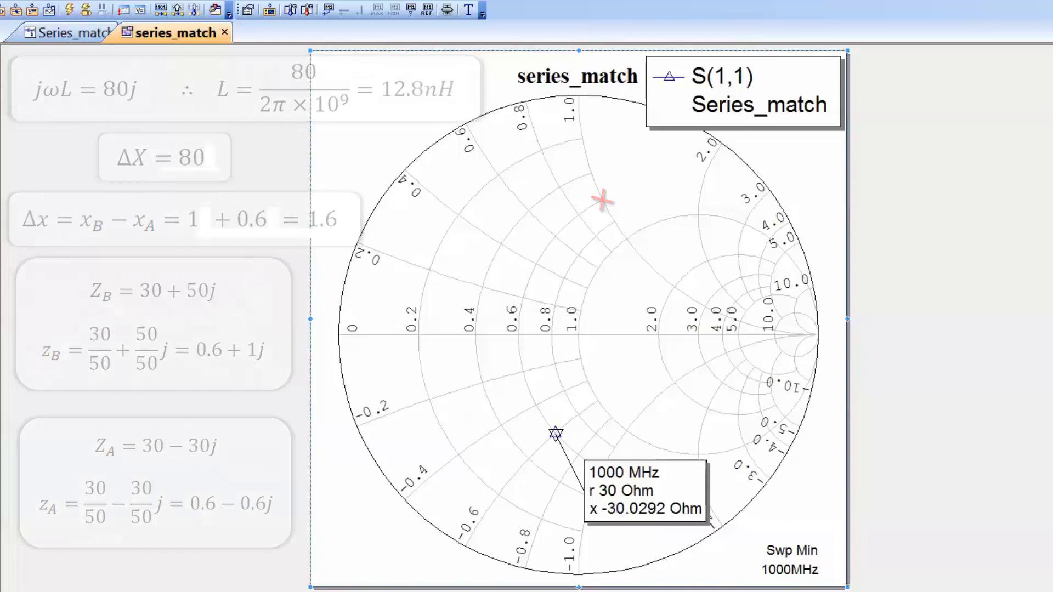
# In the Series_match schematic, replace the wire between the capacitor and ground with a closed-form lumped inductor.
pyautogui.hotkey('ctrl', 'Tab')
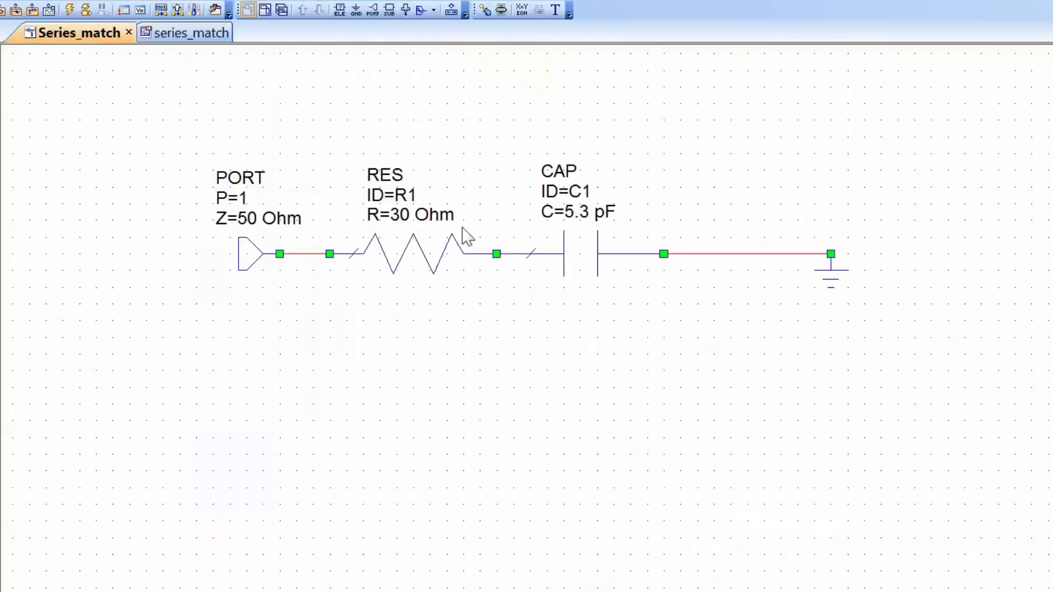
pyautogui.click(710, 253)
pyautogui.press('Delete')
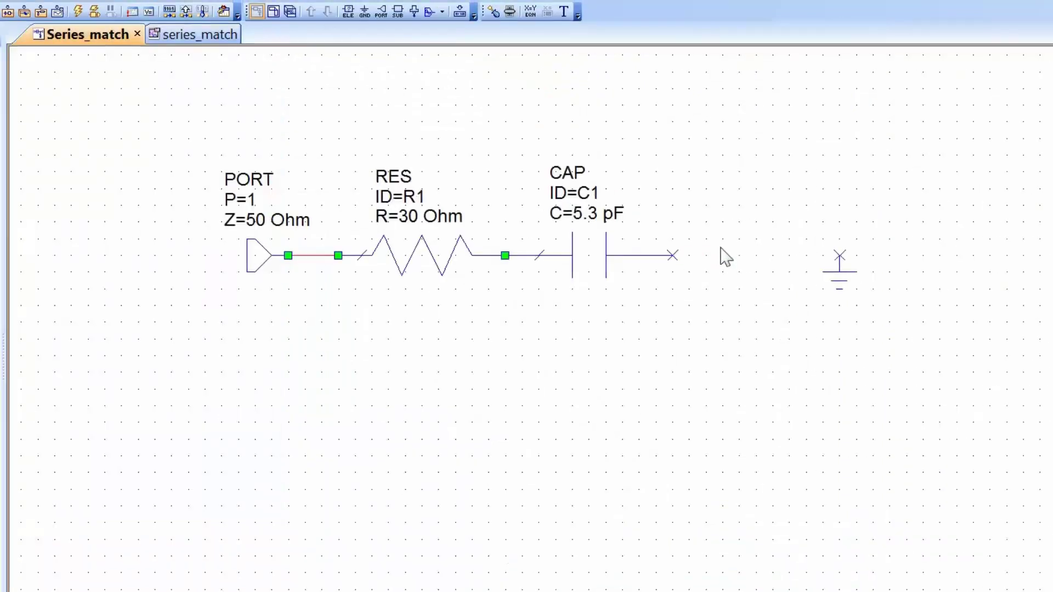
pyautogui.hotkey('ctrl', 'l')
pyautogui.write('ind')
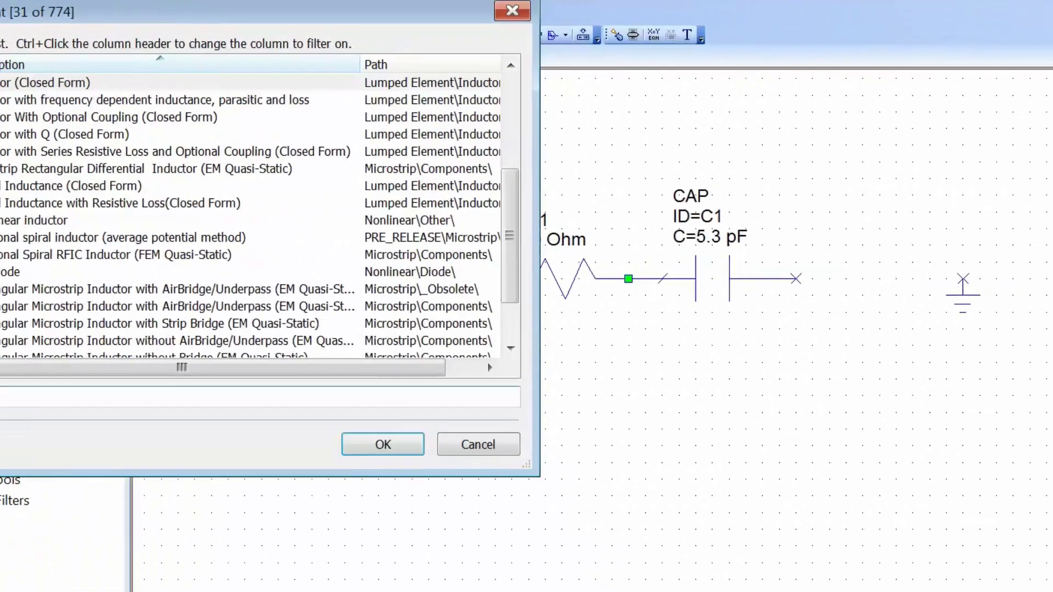
pyautogui.press('Return')
pyautogui.click(1032, 322)
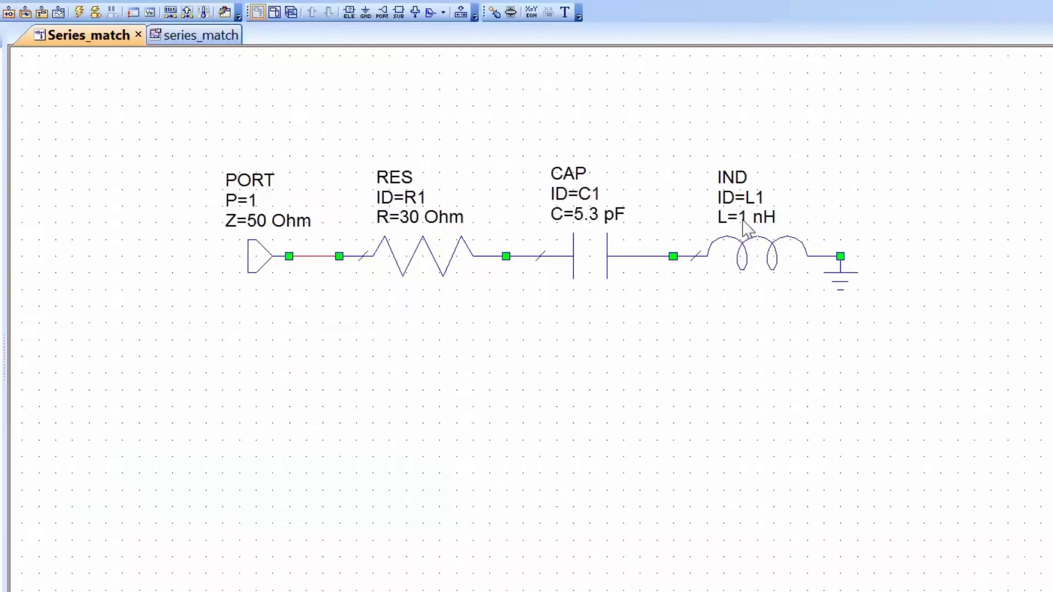
# Set the series inductor to 12.8 nH and rerun the simulation with the series_match Smith chart shown.
pyautogui.doubleClick(744, 218)
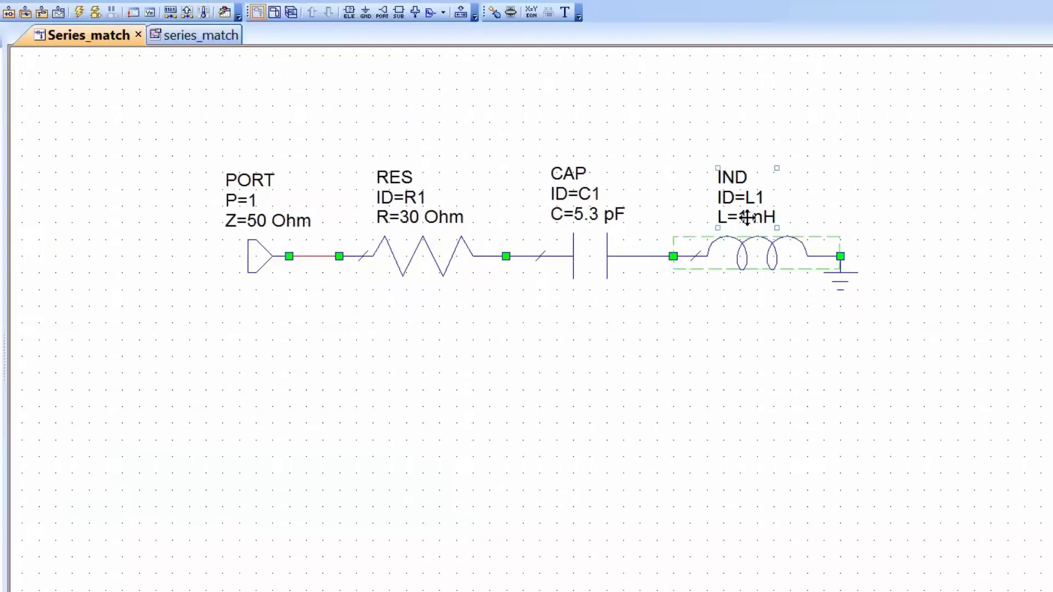
pyautogui.write('12')
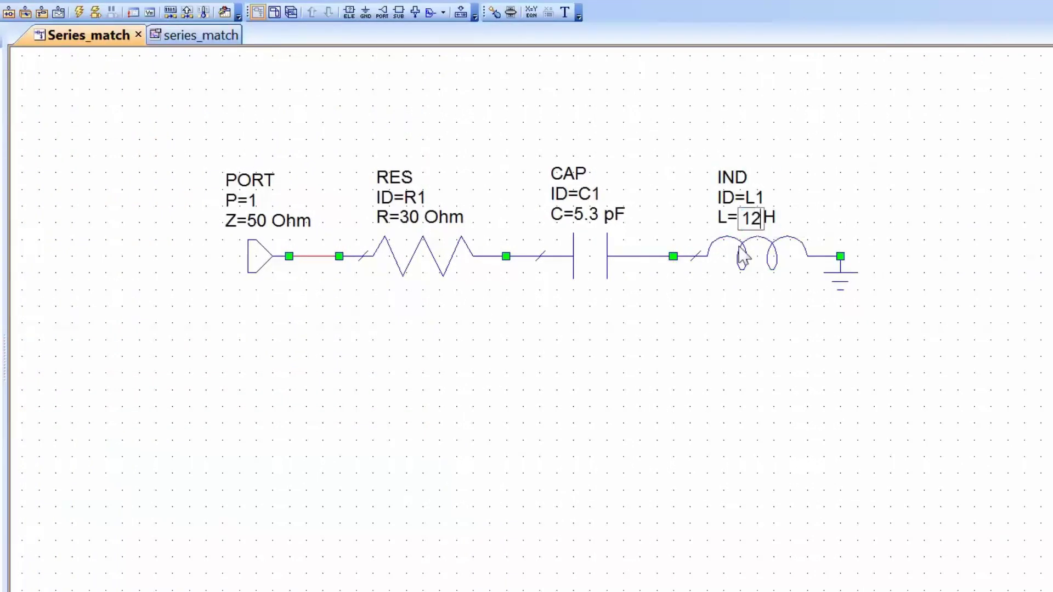
pyautogui.write('.8')
pyautogui.press('Return')
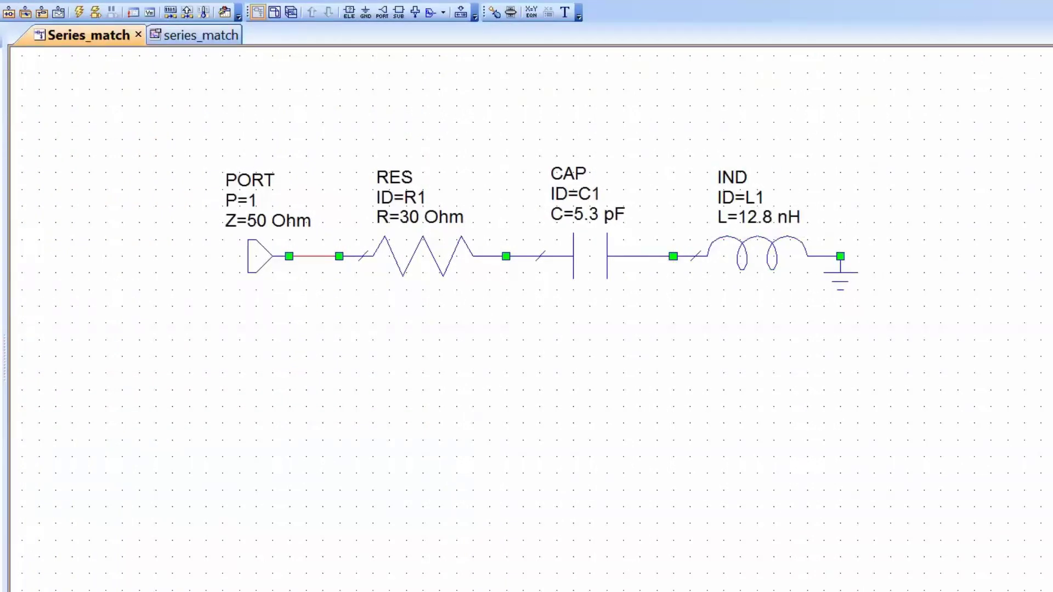
pyautogui.click(167, 37)
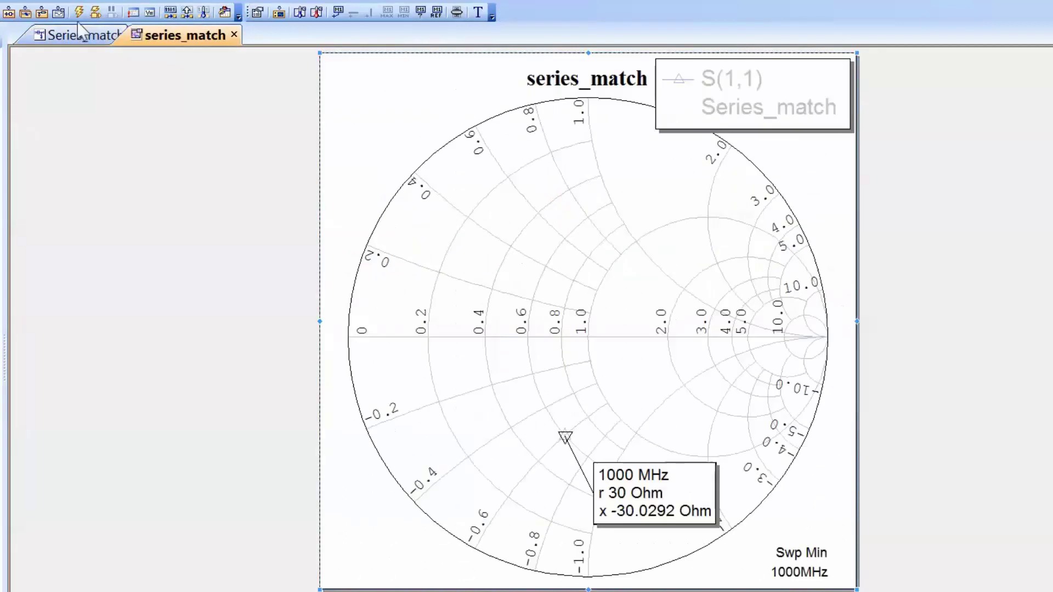
pyautogui.click(78, 20)
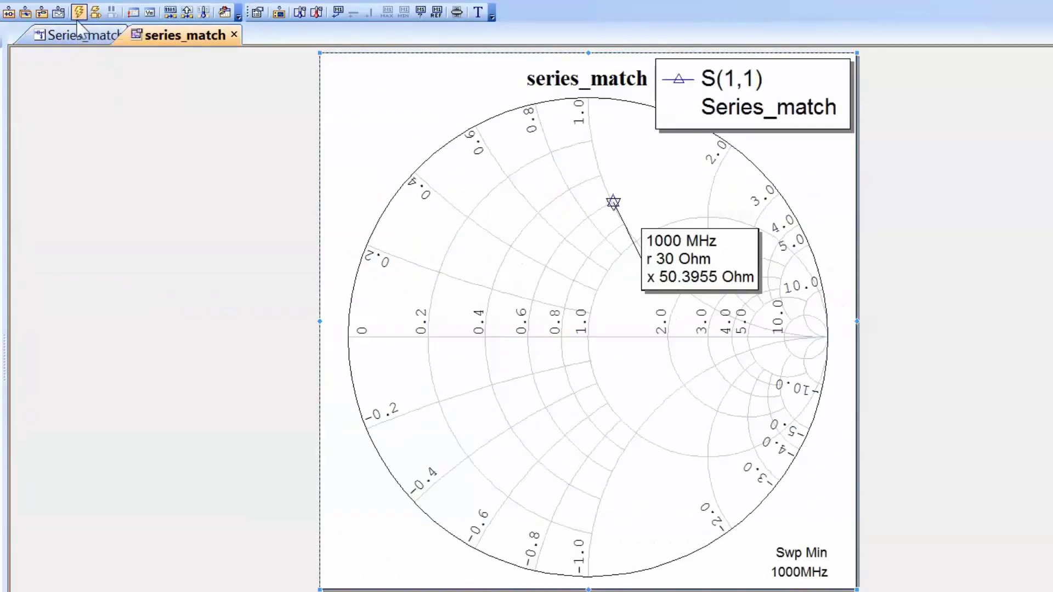